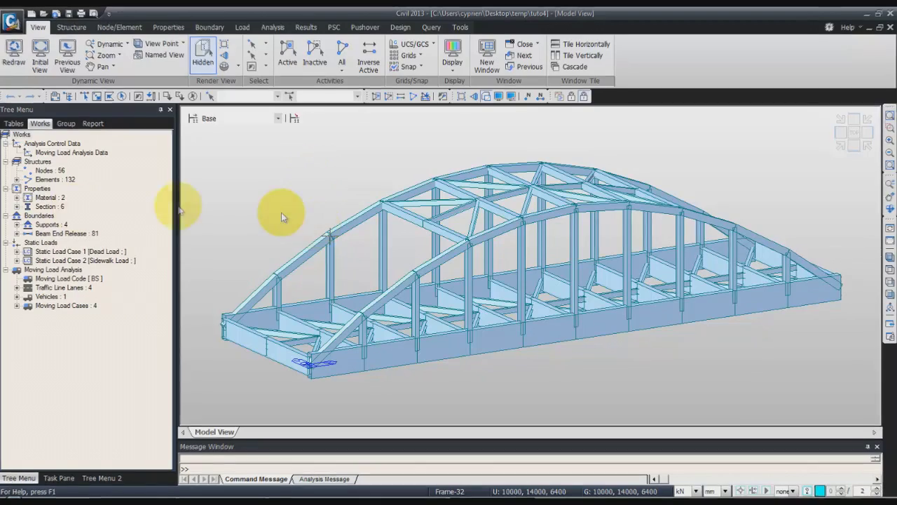
# Open the application menu over the finished tuto4 arch bridge model.
pyautogui.click(6, 21)
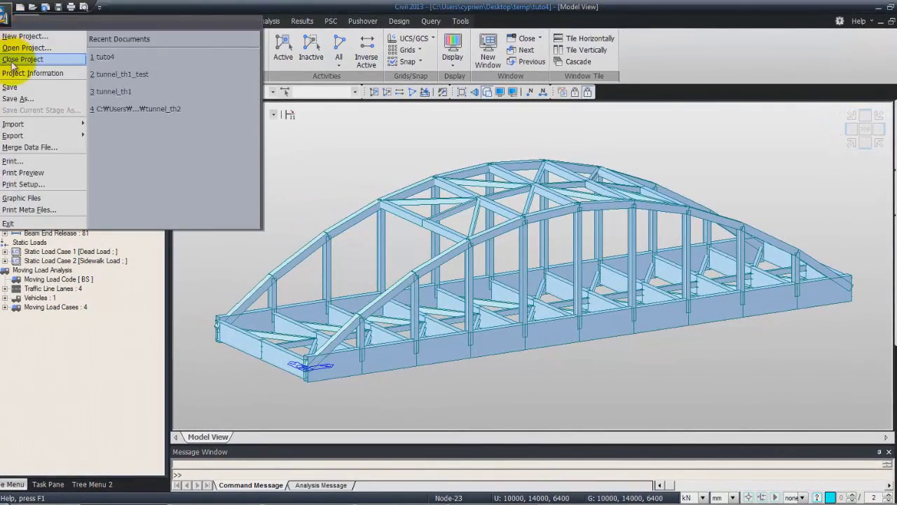
# Close tuto4, start a new untitled model, and switch the length unit to mm.
pyautogui.click(11, 45)
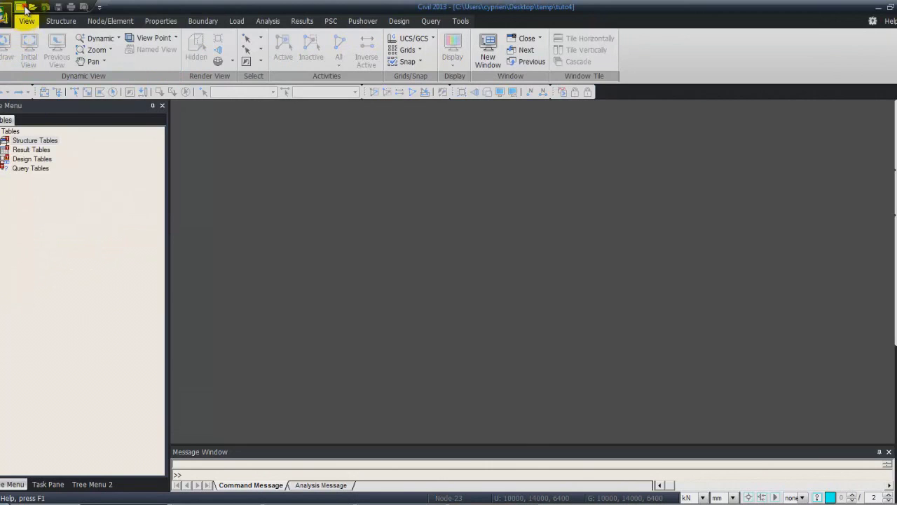
pyautogui.hotkey('ctrl', 'n')
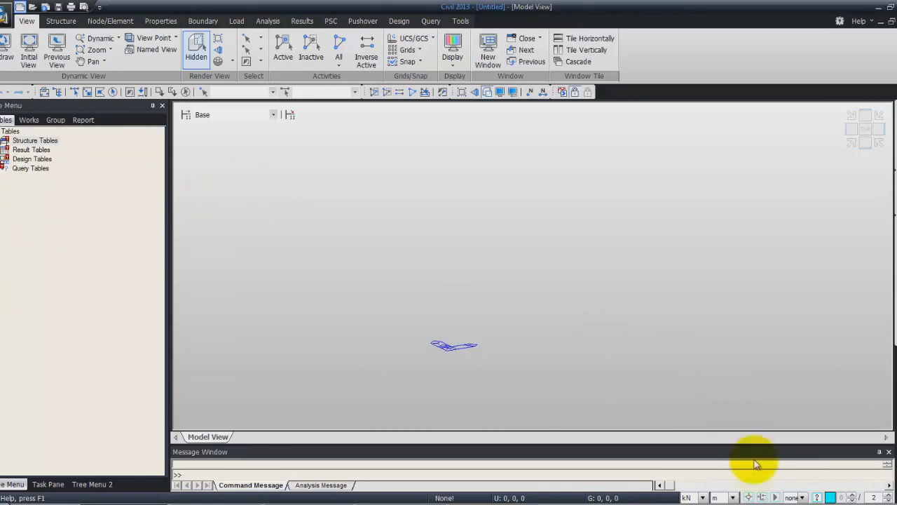
pyautogui.click(733, 498)
pyautogui.click(724, 463)
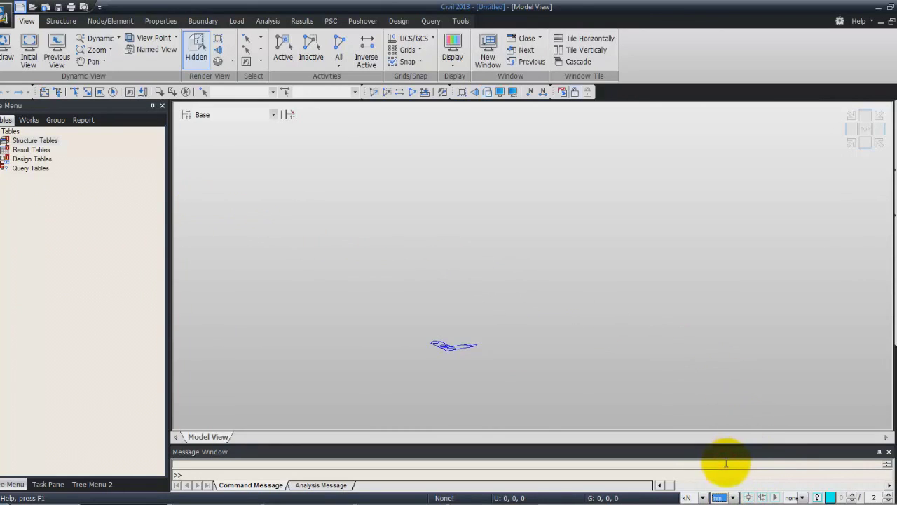
# Add ASTM(S) A36 steel from the database as material 1.
pyautogui.click(159, 22)
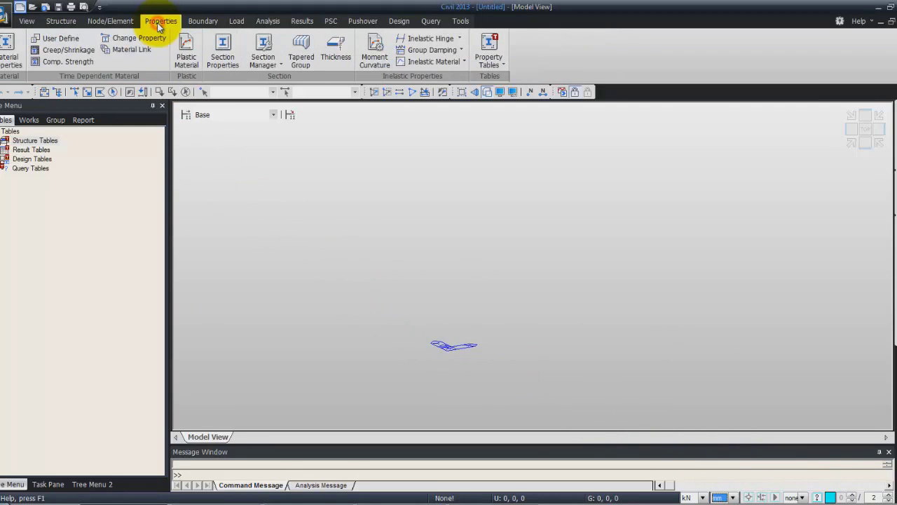
pyautogui.click(5, 49)
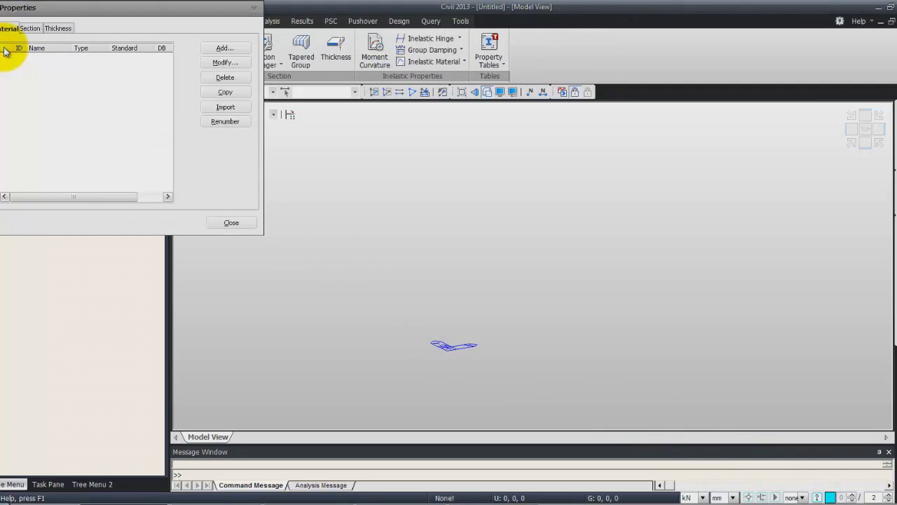
pyautogui.click(223, 48)
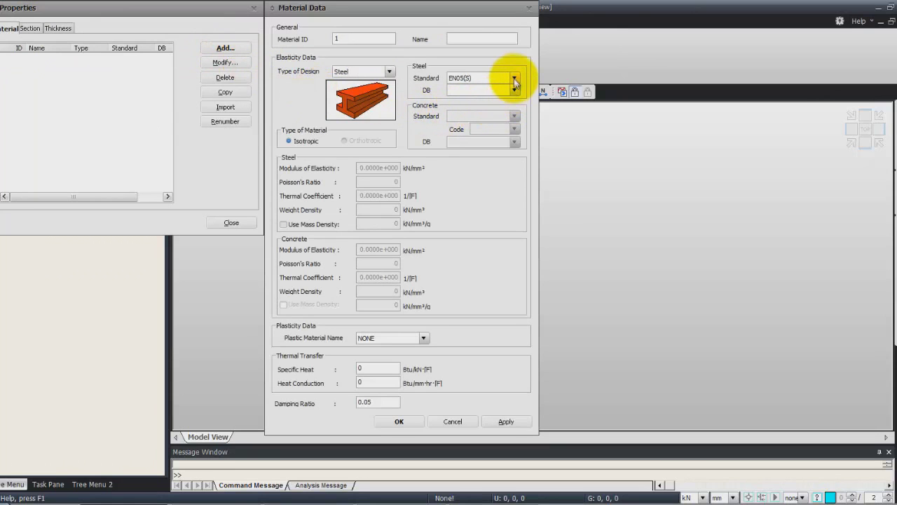
pyautogui.click(514, 77)
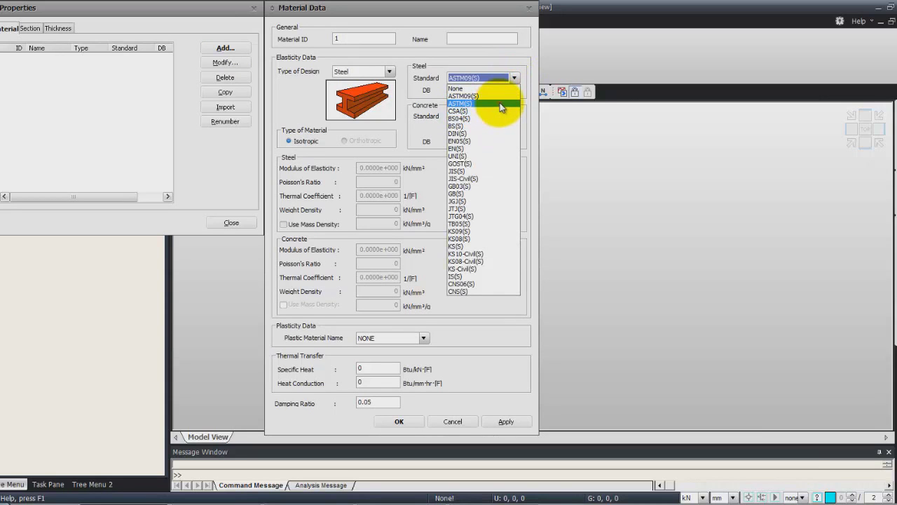
pyautogui.click(500, 106)
pyautogui.click(514, 90)
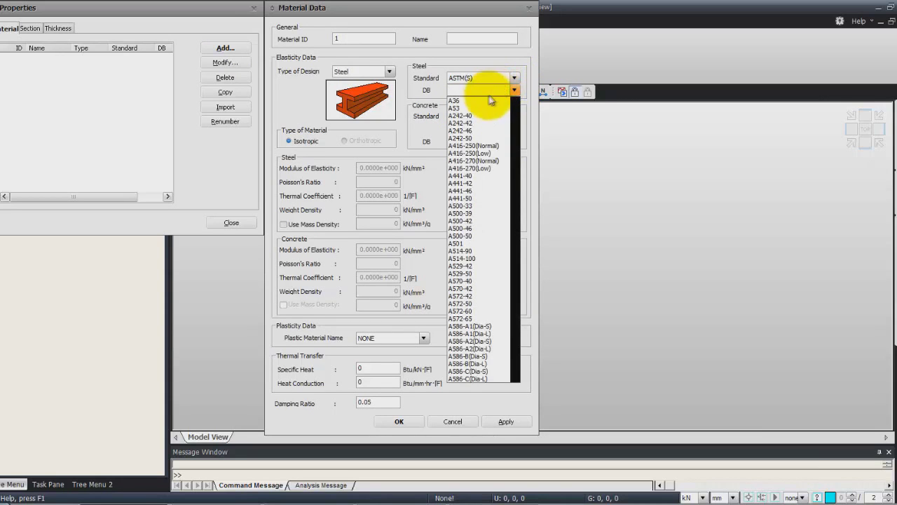
pyautogui.click(491, 100)
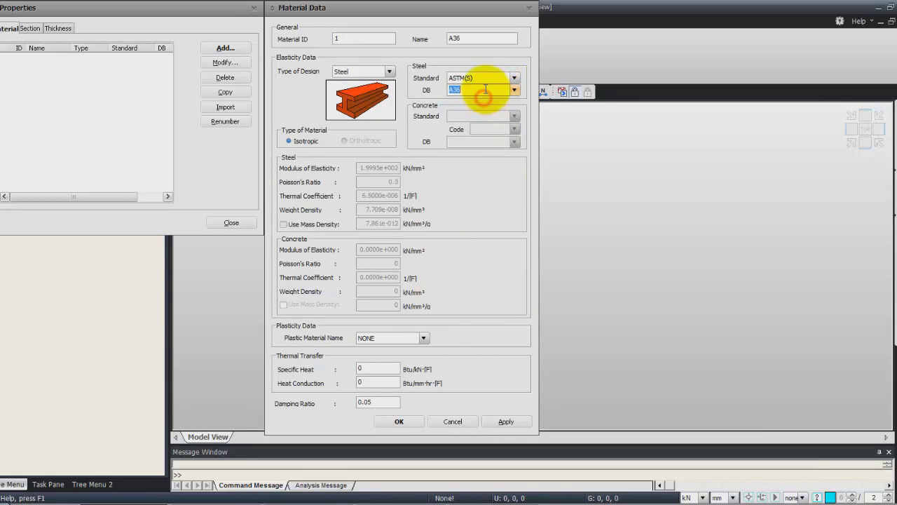
pyautogui.click(505, 422)
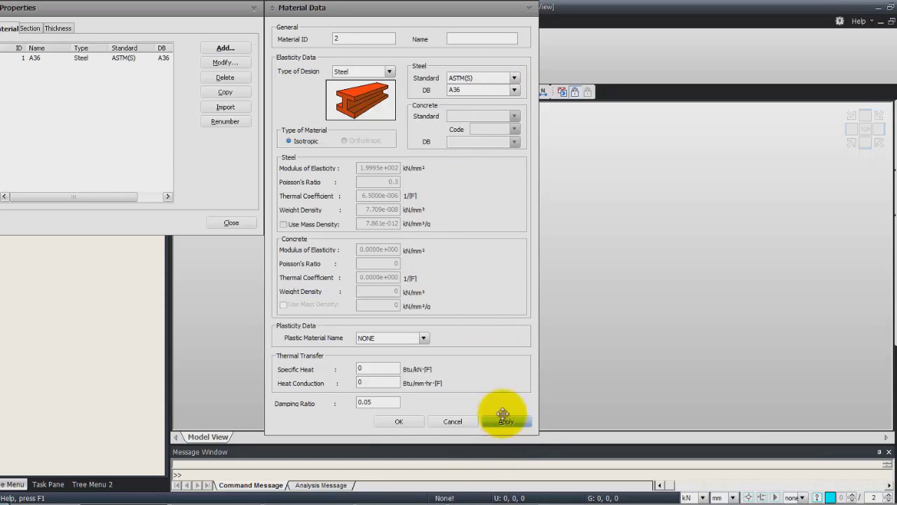
# Add ASTM(S) A572-50 steel as material 2 and close the dialog.
pyautogui.click(515, 90)
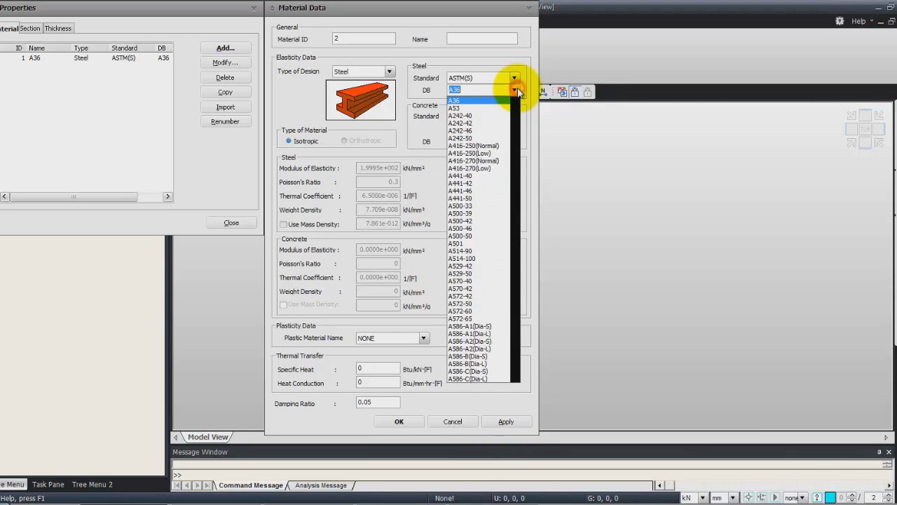
pyautogui.click(475, 302)
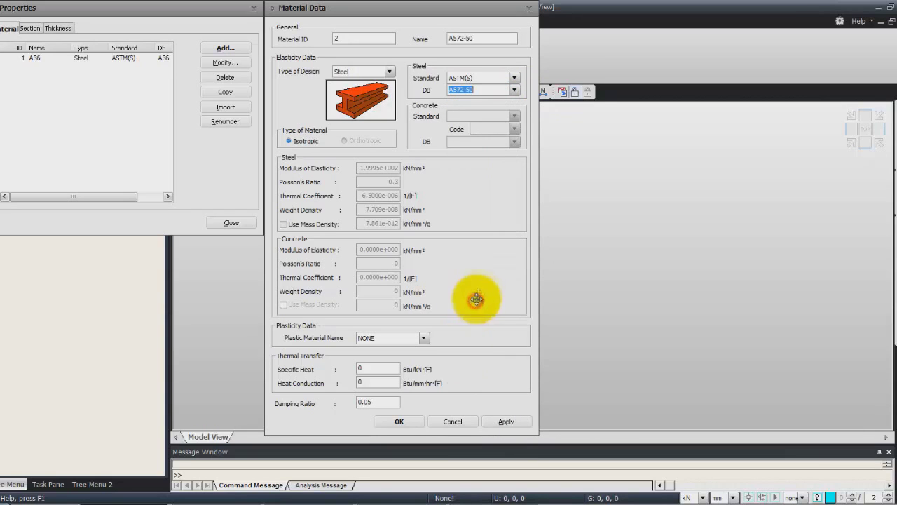
pyautogui.click(398, 421)
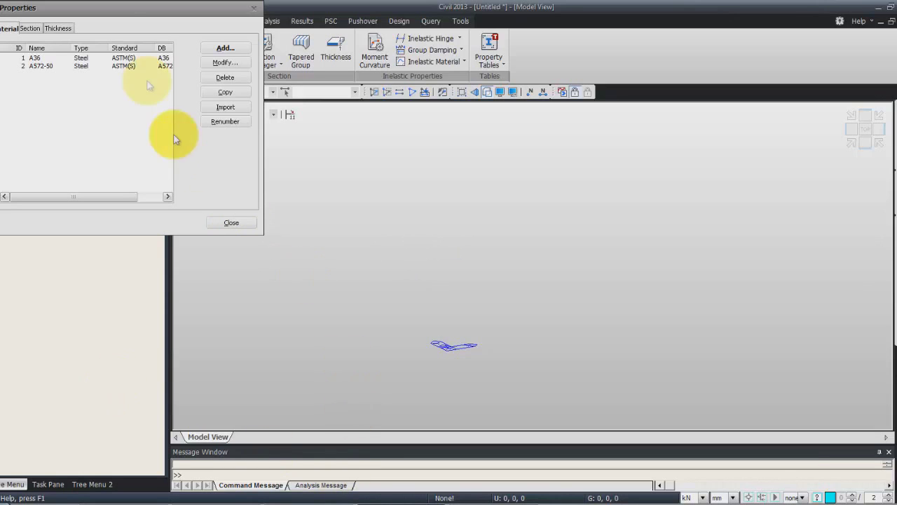
# Start a new section named Main Girder as a user-defined Box.
pyautogui.click(31, 28)
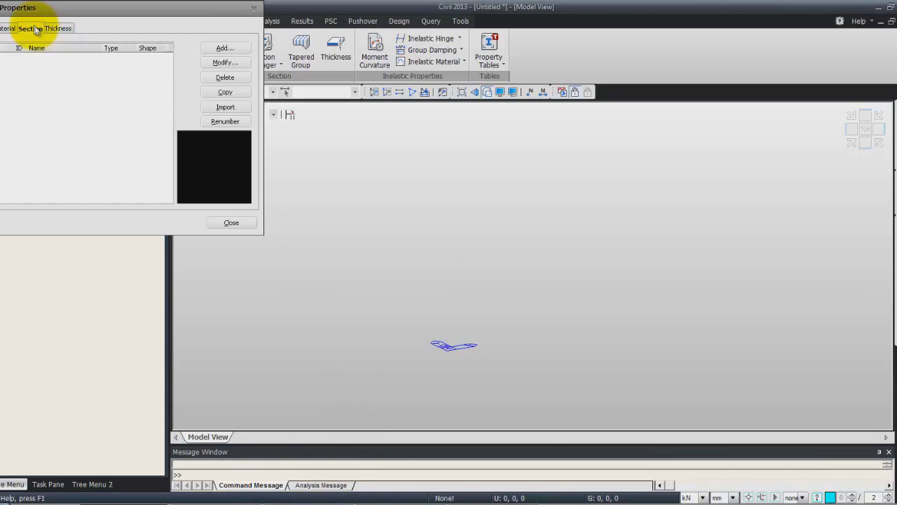
pyautogui.click(223, 46)
pyautogui.moveTo(165, 130); pyautogui.dragTo(400, 82)
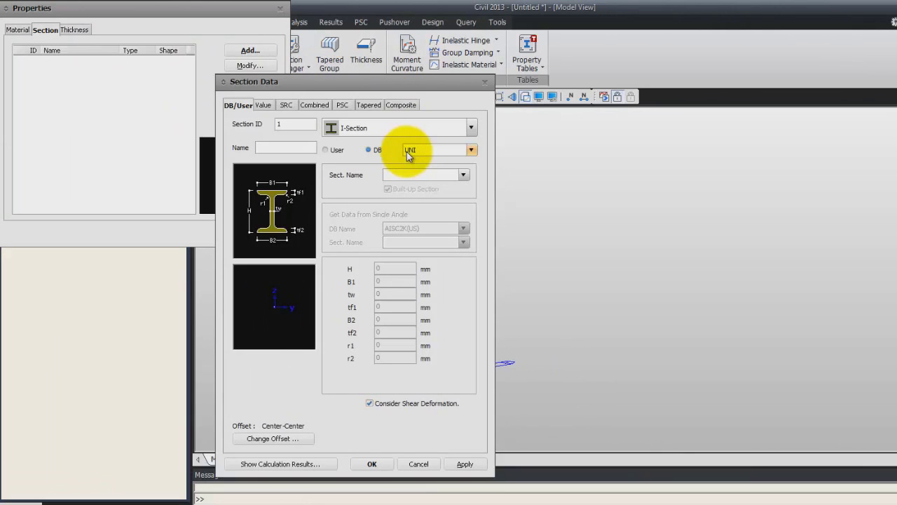
pyautogui.click(282, 146)
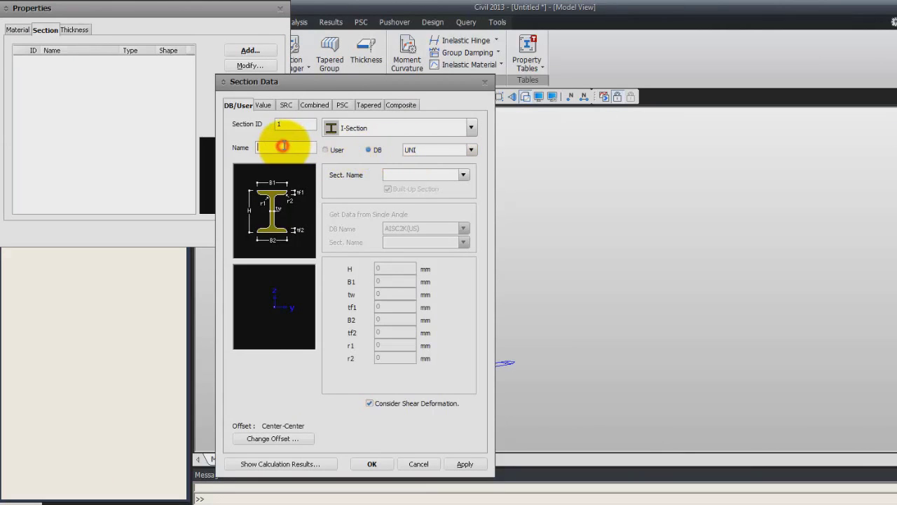
pyautogui.write('Main')
pyautogui.write(' Girder')
pyautogui.click(471, 128)
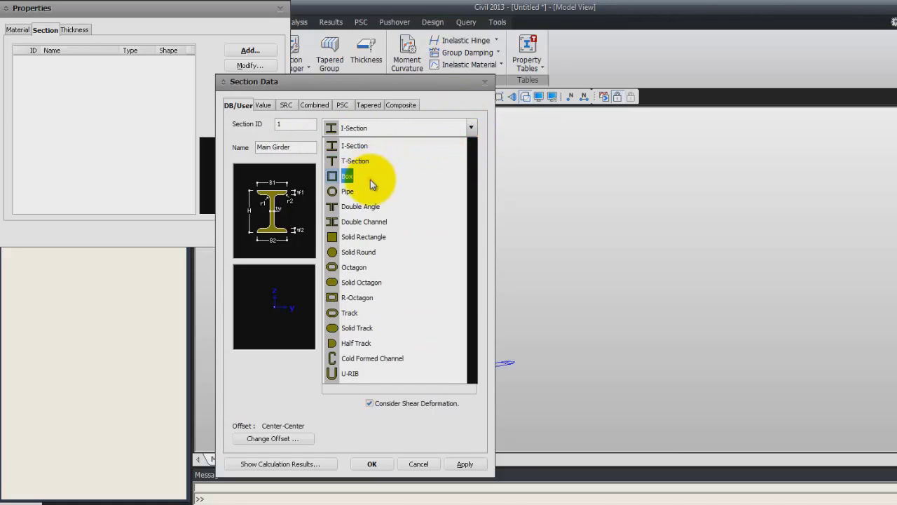
pyautogui.click(346, 175)
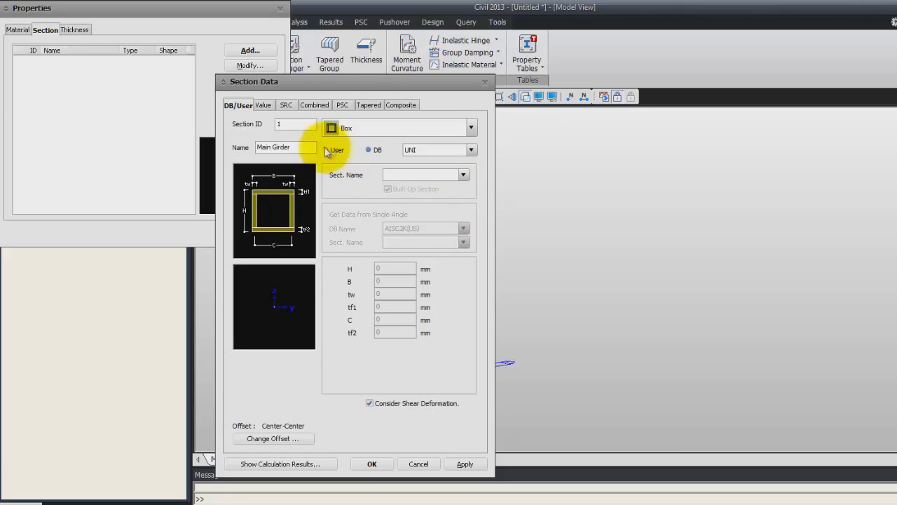
pyautogui.click(326, 150)
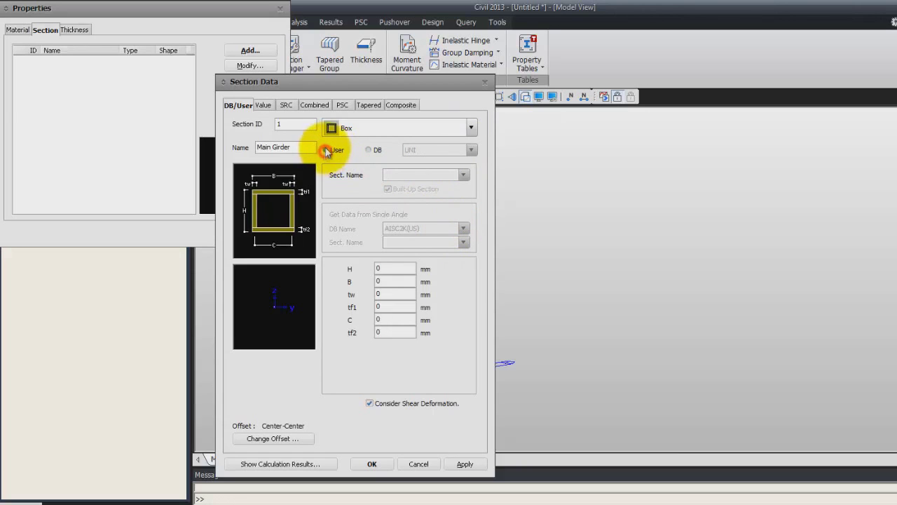
# Give Main Girder H 2100, B 600, tw 10, tf1 10 and apply it.
pyautogui.click(401, 267)
pyautogui.write('210')
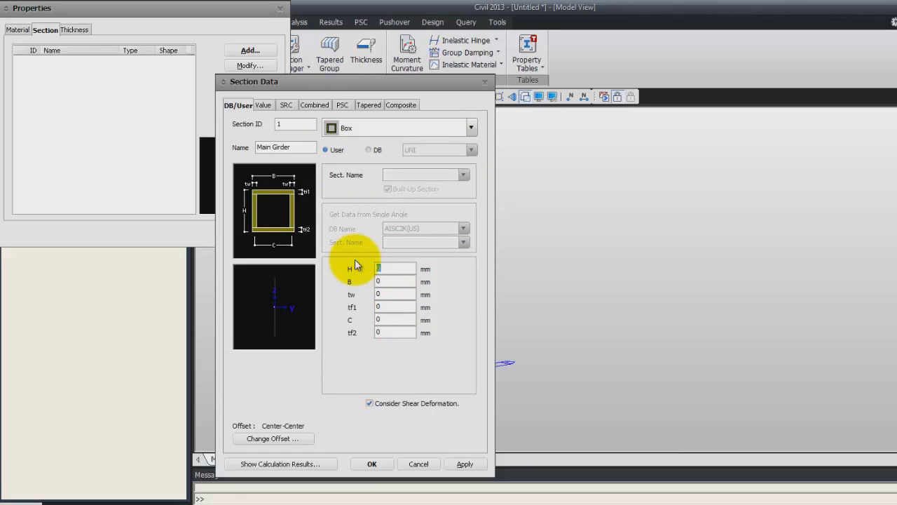
pyautogui.write('0')
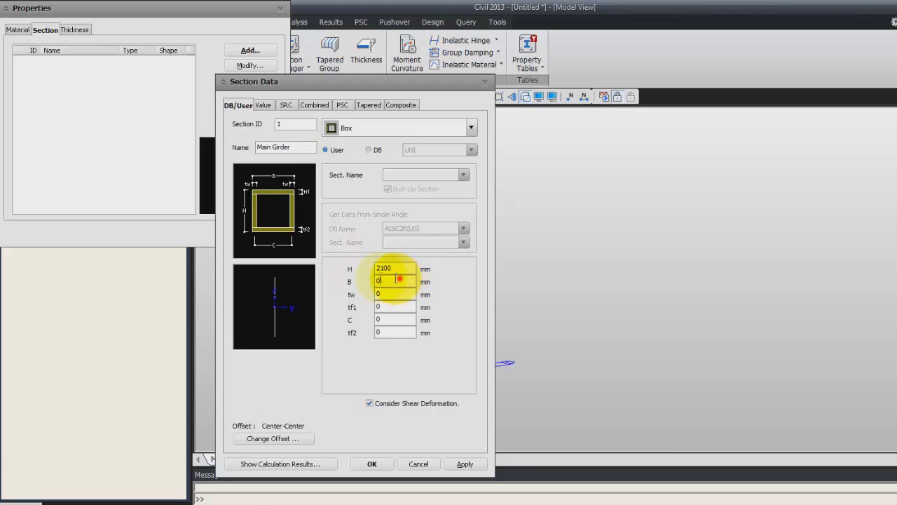
pyautogui.click(393, 281)
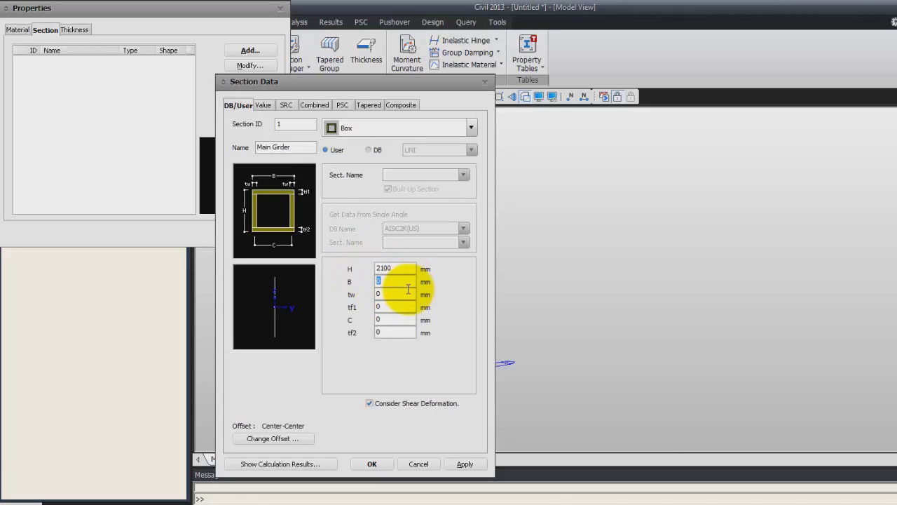
pyautogui.write('600')
pyautogui.click(390, 297)
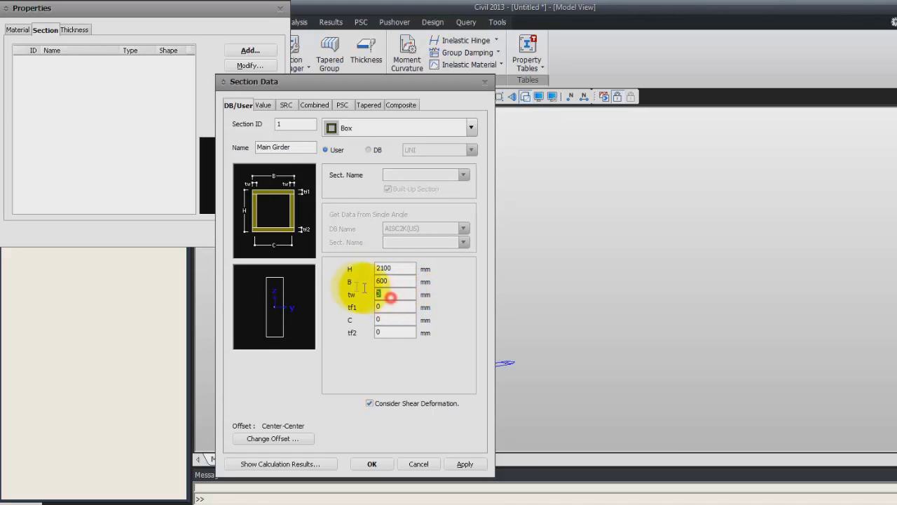
pyautogui.write('10')
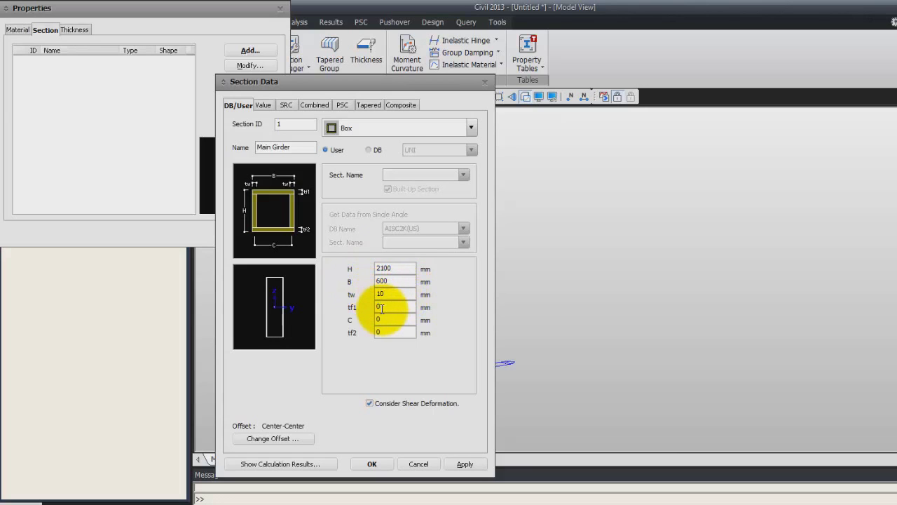
pyautogui.click(381, 307)
pyautogui.write('10')
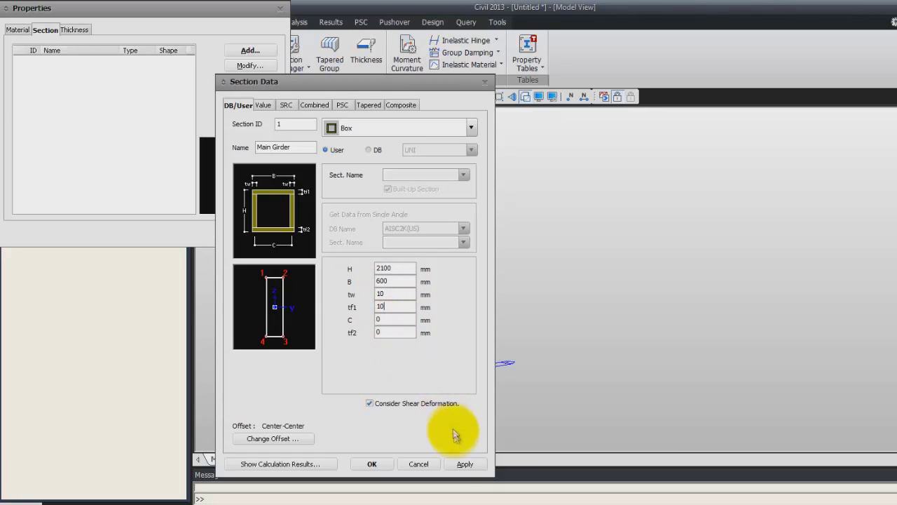
pyautogui.click(462, 464)
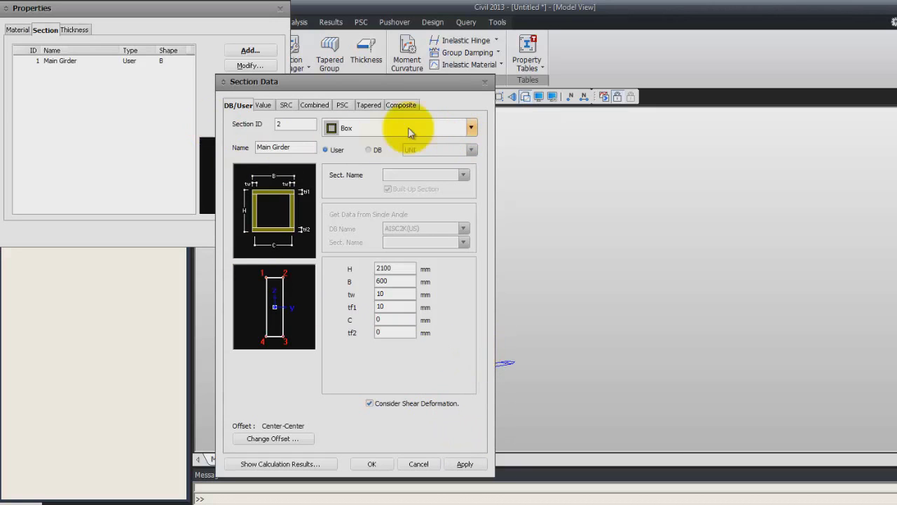
# Rename the section Cross Beam as an I-Section with height 1540 mm.
pyautogui.moveTo(300, 147); pyautogui.dragTo(258, 146)
pyautogui.write('Cross Beam')
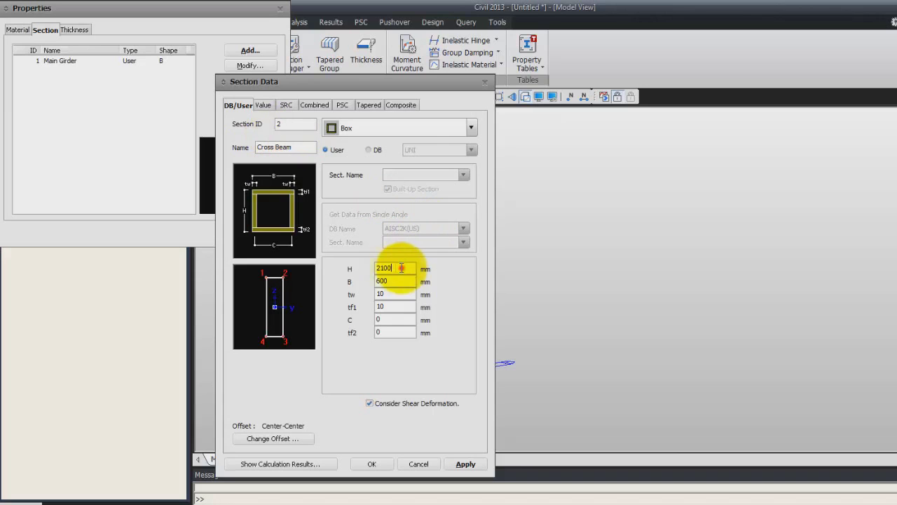
pyautogui.moveTo(401, 267); pyautogui.dragTo(371, 268)
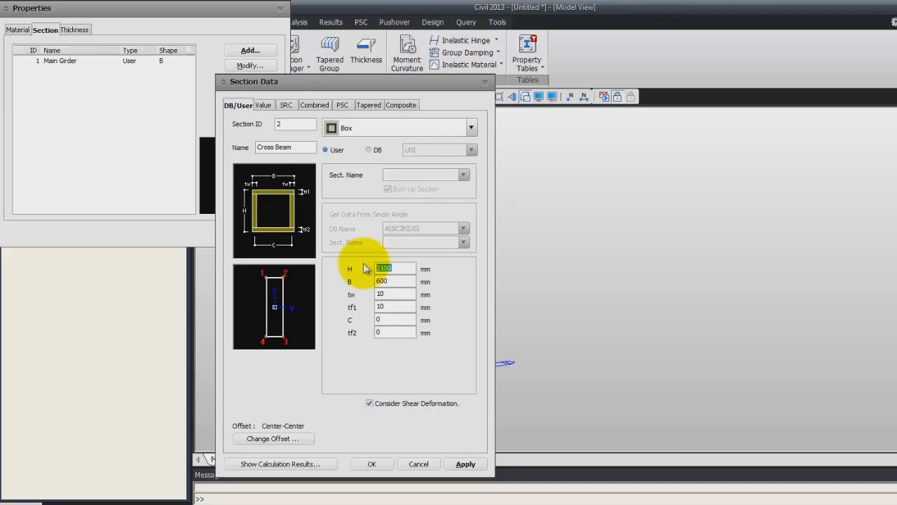
pyautogui.click(470, 128)
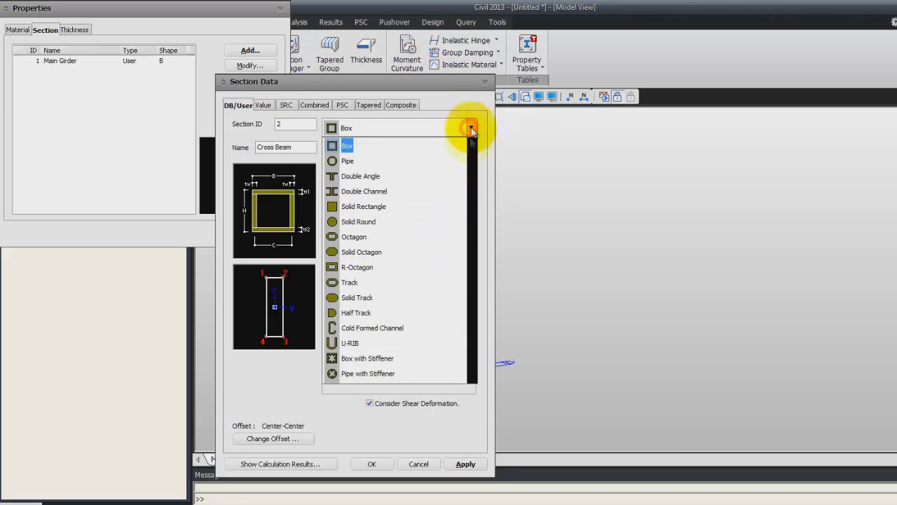
pyautogui.scroll(2, 437, 160)
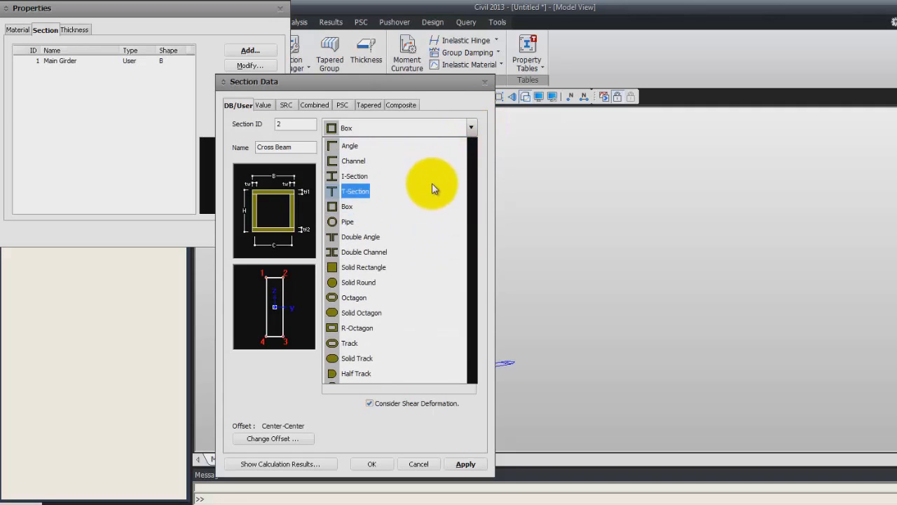
pyautogui.click(393, 176)
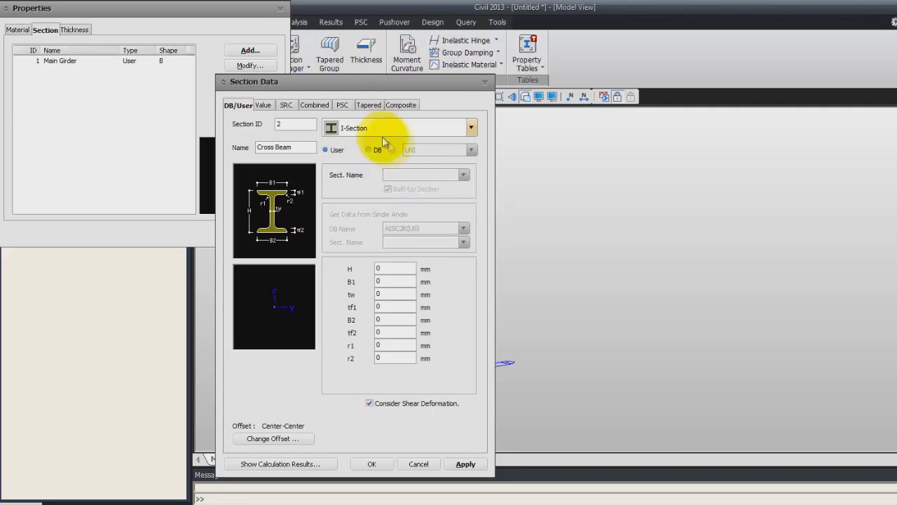
pyautogui.click(401, 268)
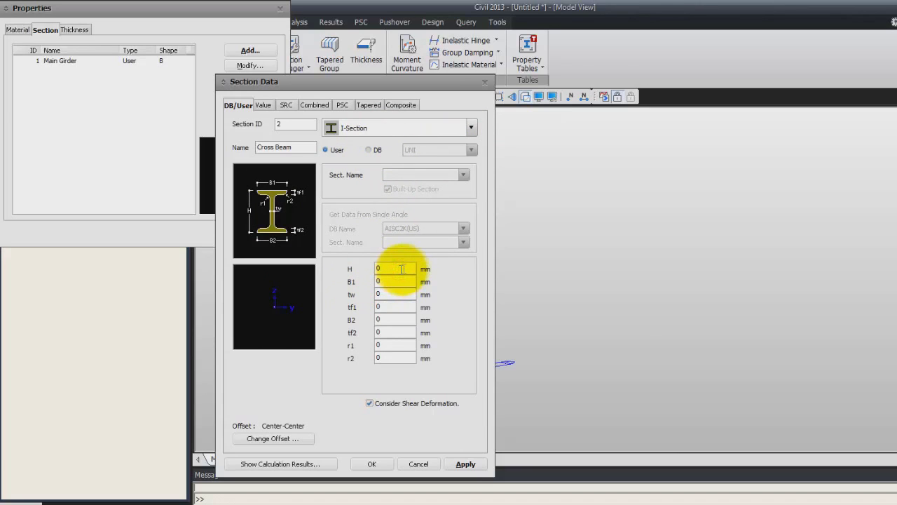
pyautogui.write('15')
pyautogui.write('40')
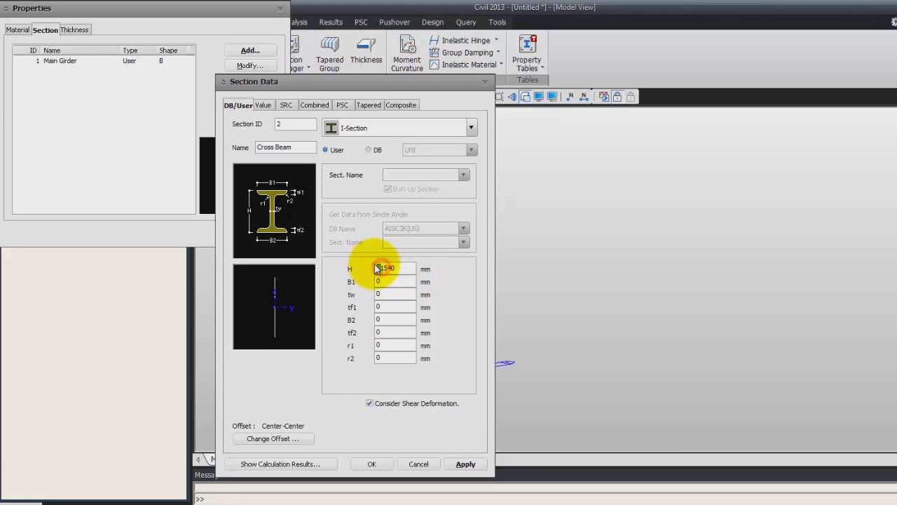
pyautogui.press('Delete')
# Set Cross Beam B1 500, tw 14, tf1 27 and apply it.
pyautogui.doubleClick(392, 281)
pyautogui.write('500')
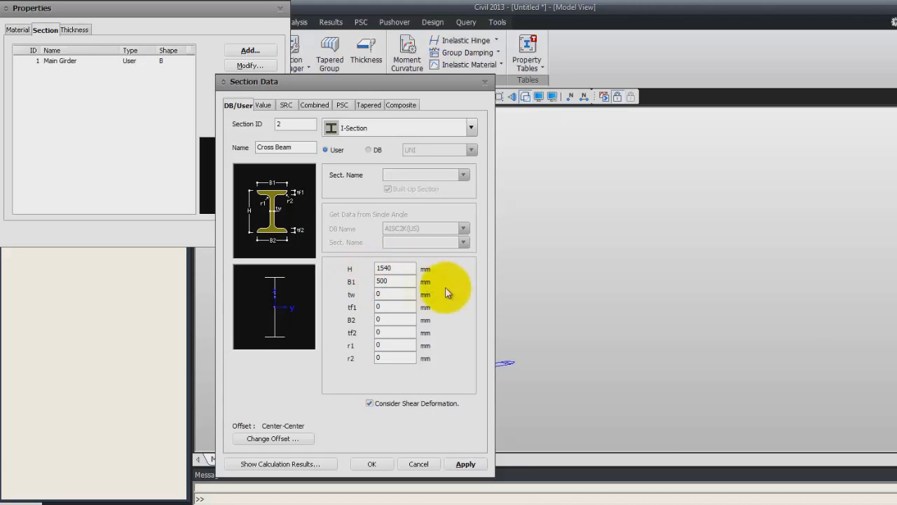
pyautogui.click(390, 291)
pyautogui.doubleClick(390, 293)
pyautogui.write('14')
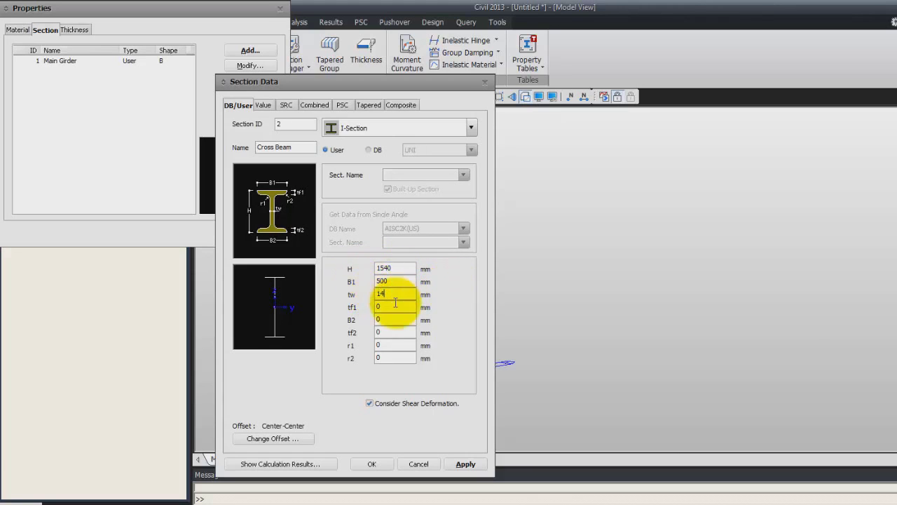
pyautogui.click(387, 305)
pyautogui.doubleClick(388, 306)
pyautogui.write('27')
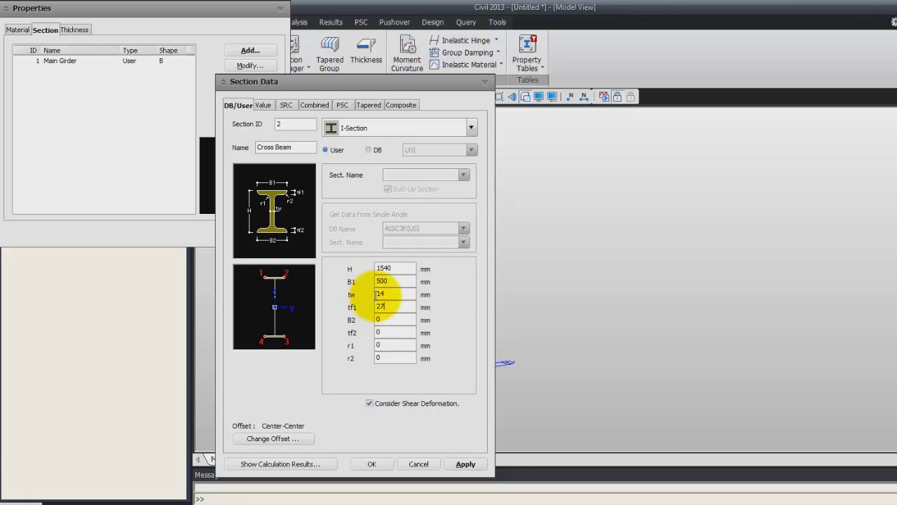
pyautogui.click(462, 465)
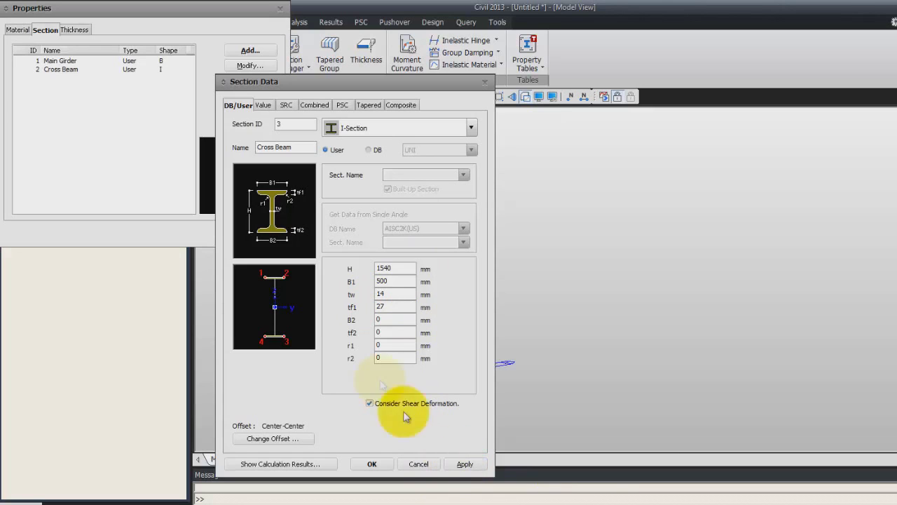
pyautogui.doubleClick(299, 147)
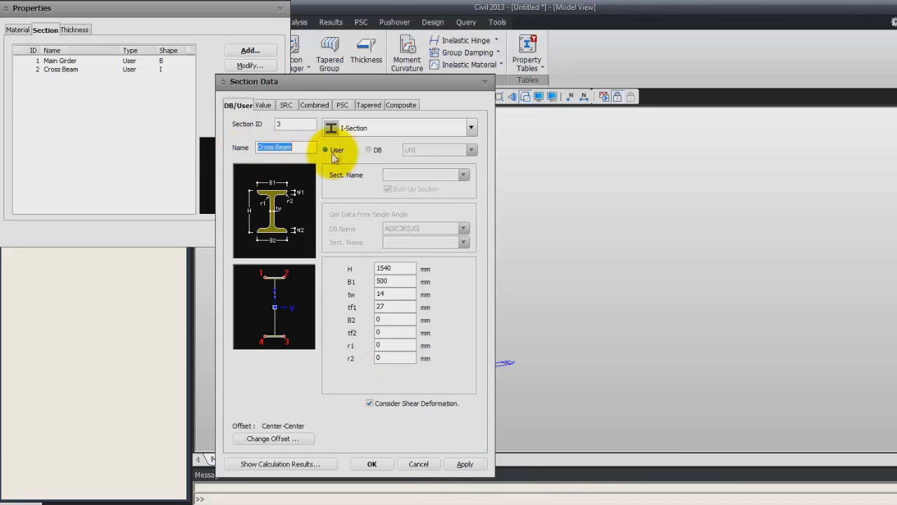
pyautogui.write('Arch Rib')
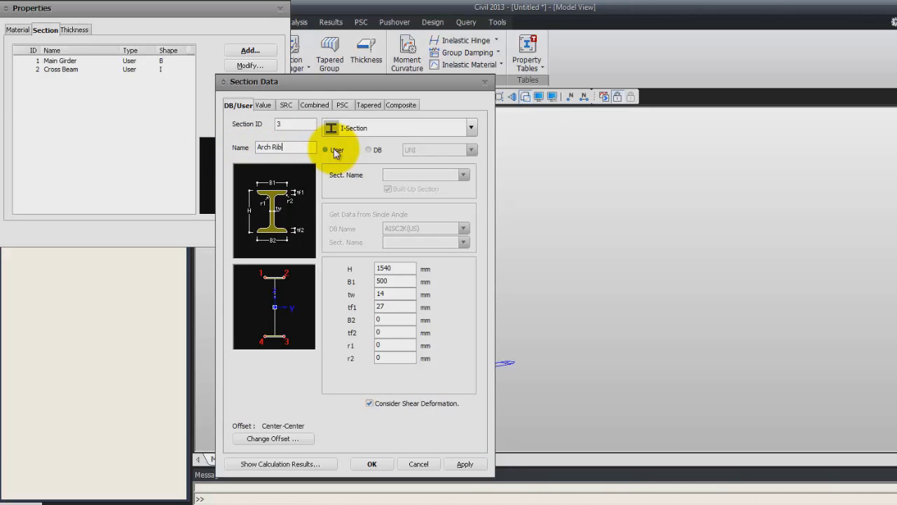
# Make Arch Rib a Box with H 600, B 600, tw 16, tf1 14 and apply it.
pyautogui.click(471, 127)
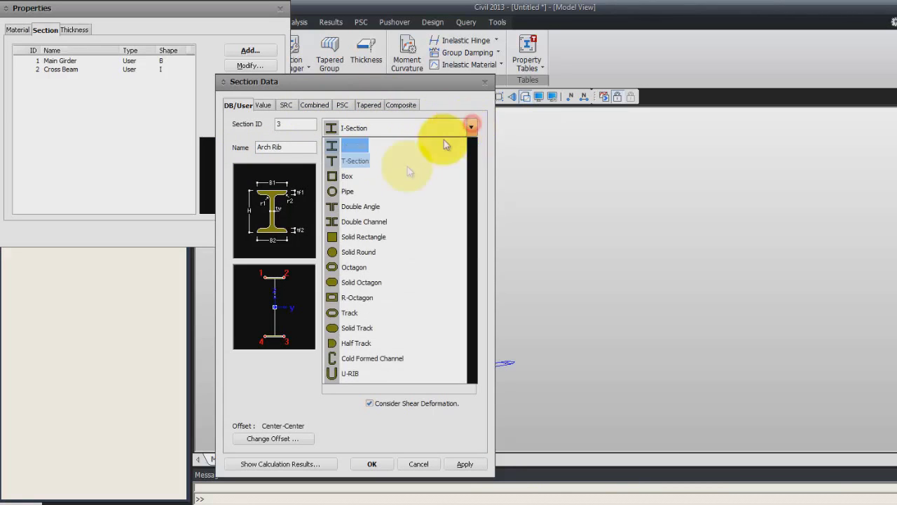
pyautogui.click(398, 176)
pyautogui.click(392, 268)
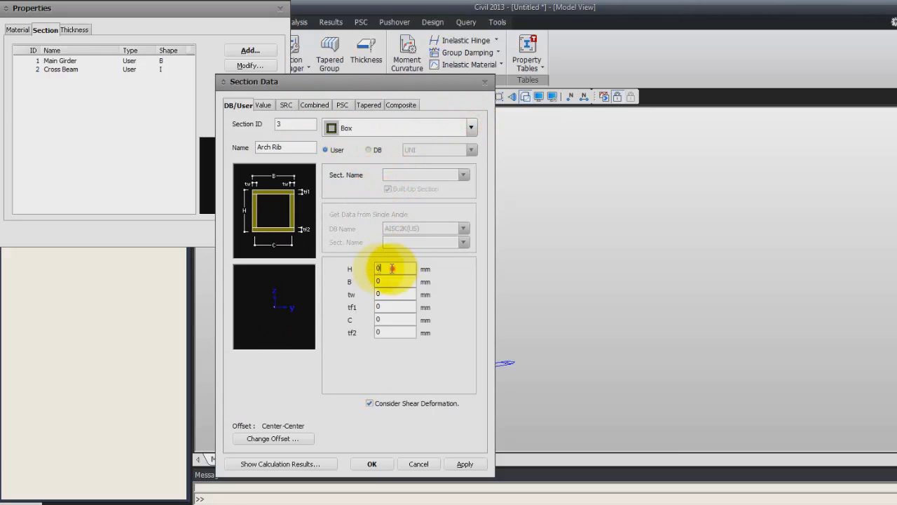
pyautogui.moveTo(392, 268); pyautogui.dragTo(368, 267)
pyautogui.write('600')
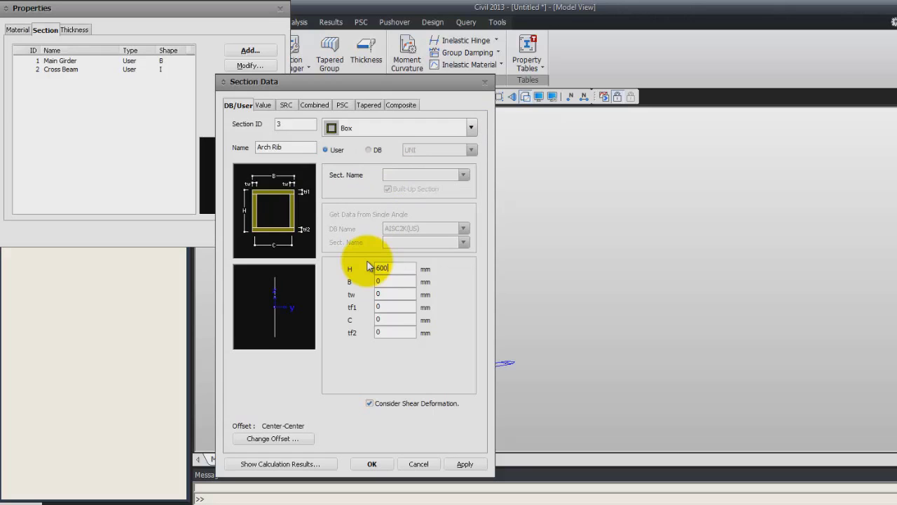
pyautogui.moveTo(393, 280); pyautogui.dragTo(371, 280)
pyautogui.write('6')
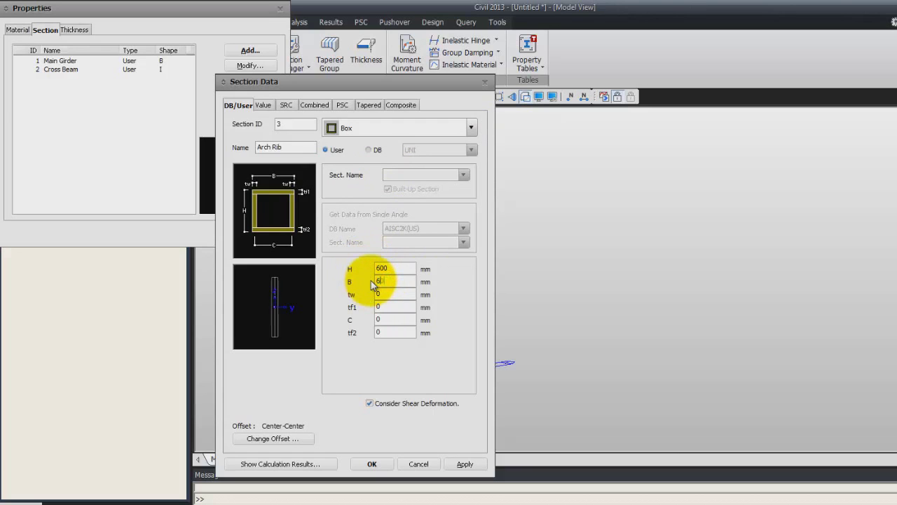
pyautogui.write('00')
pyautogui.doubleClick(379, 295)
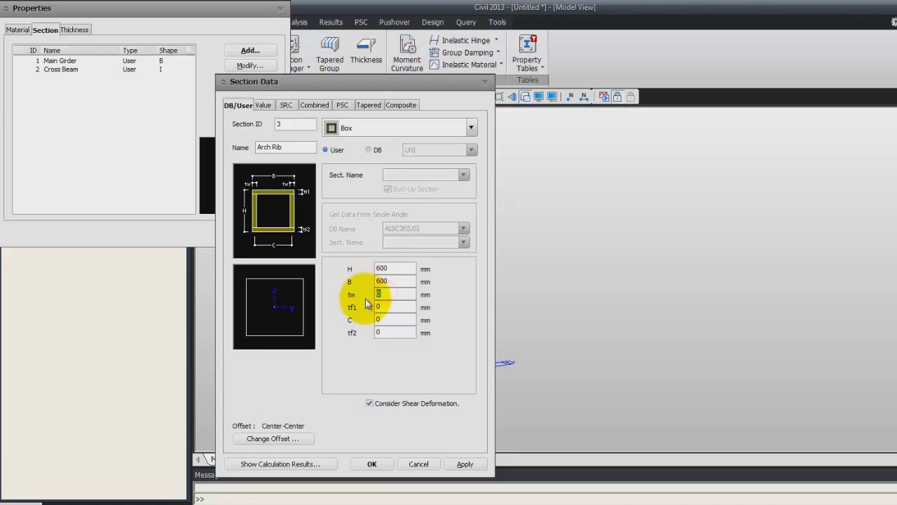
pyautogui.write('16')
pyautogui.doubleClick(379, 306)
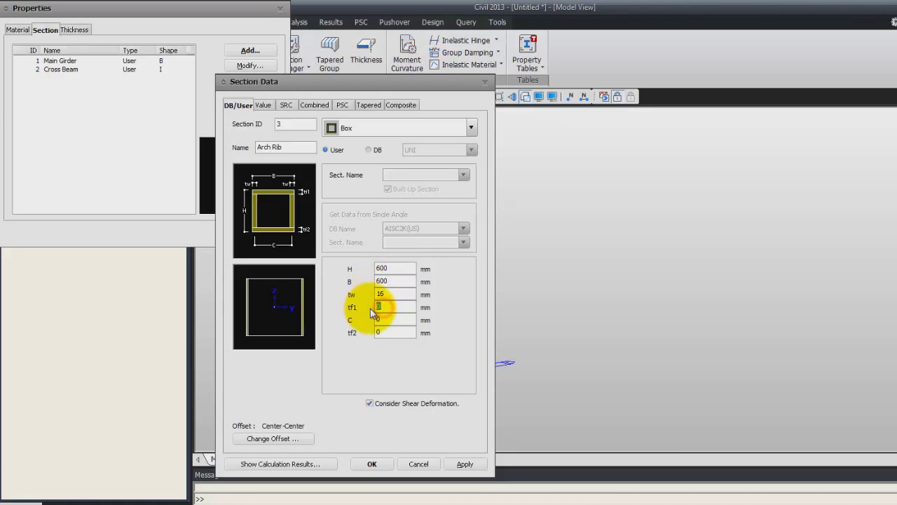
pyautogui.write('14')
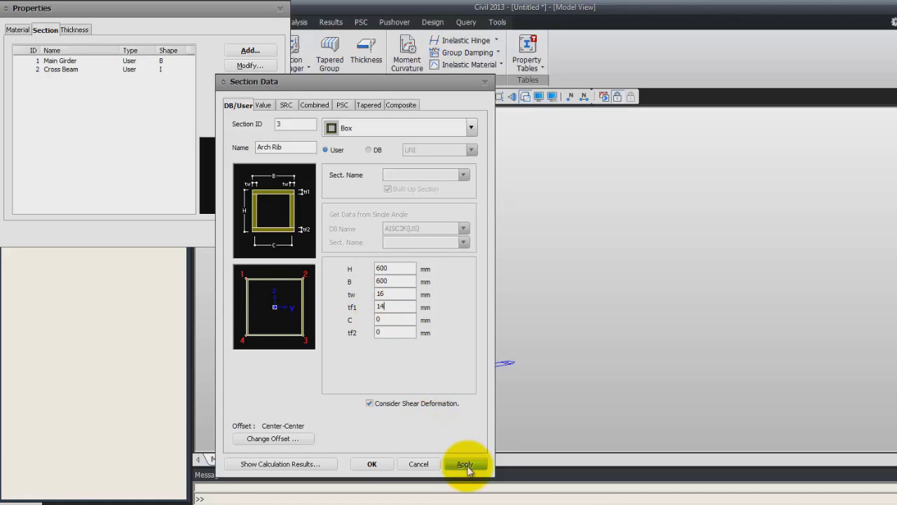
pyautogui.click(465, 463)
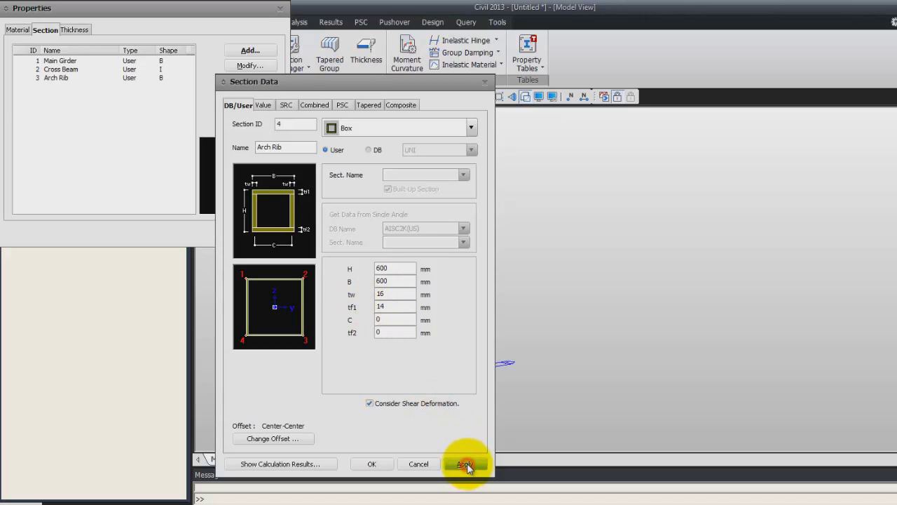
pyautogui.doubleClick(302, 147)
pyautogui.write('Hanger')
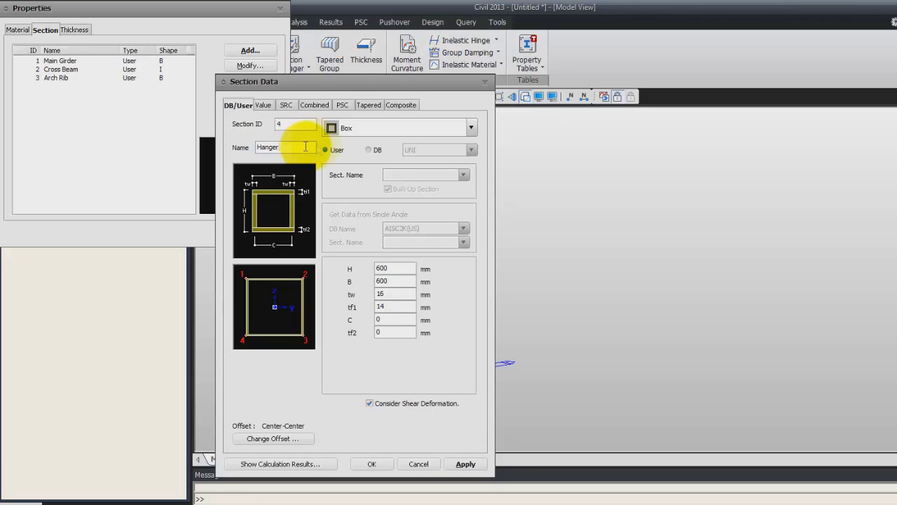
# Make Hanger an I-Section with H 600, B1 400, tw 12, tf1 16 and apply it.
pyautogui.click(474, 129)
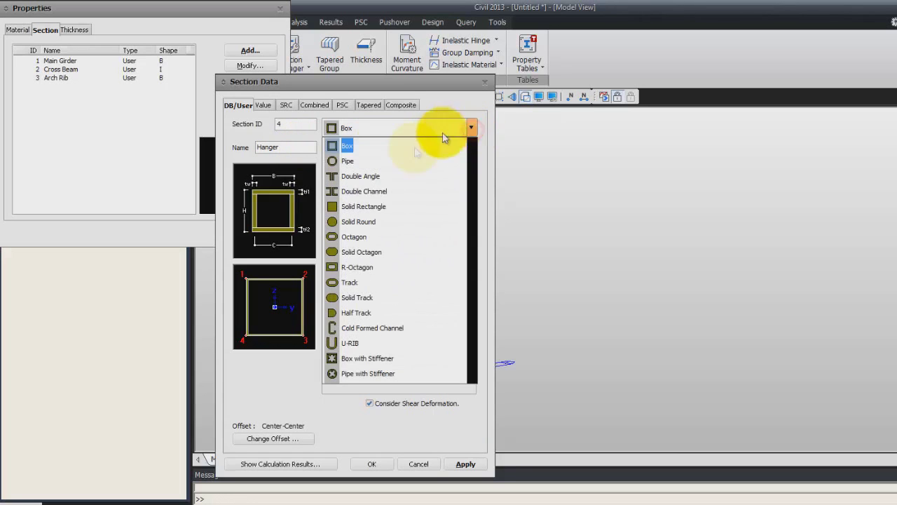
pyautogui.scroll(2, 410, 165)
pyautogui.click(392, 175)
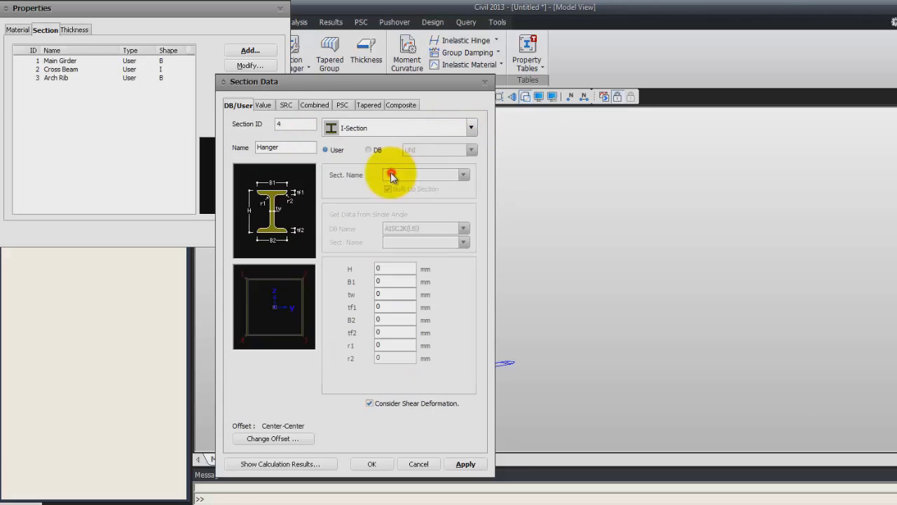
pyautogui.doubleClick(394, 267)
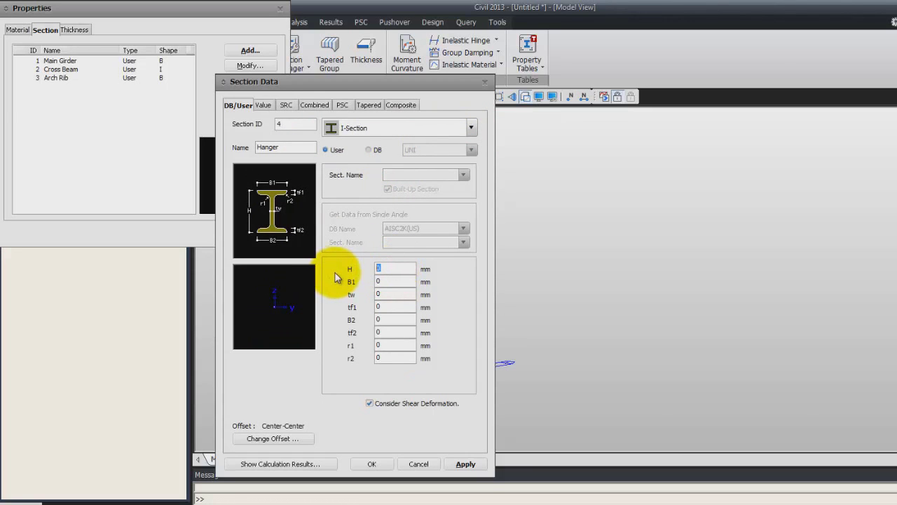
pyautogui.write('600')
pyautogui.press('Tab')
pyautogui.write('4')
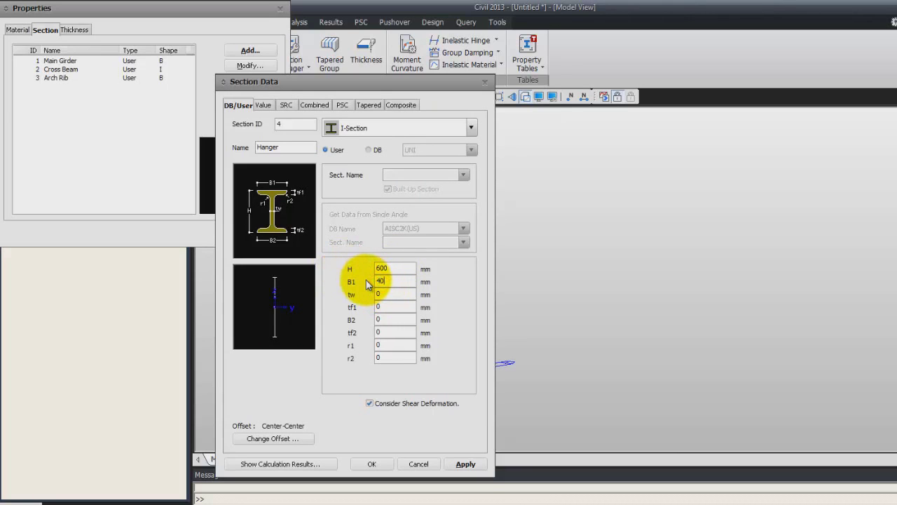
pyautogui.write('0')
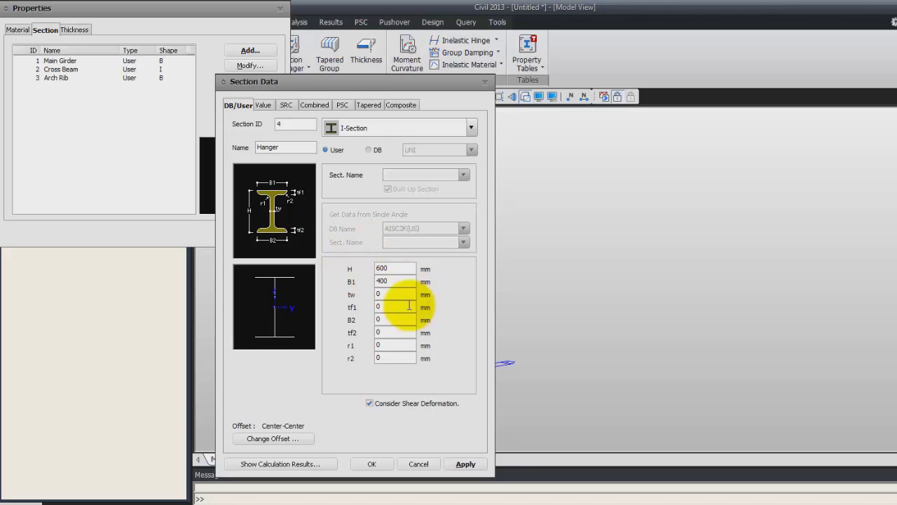
pyautogui.click(382, 294)
pyautogui.write('12')
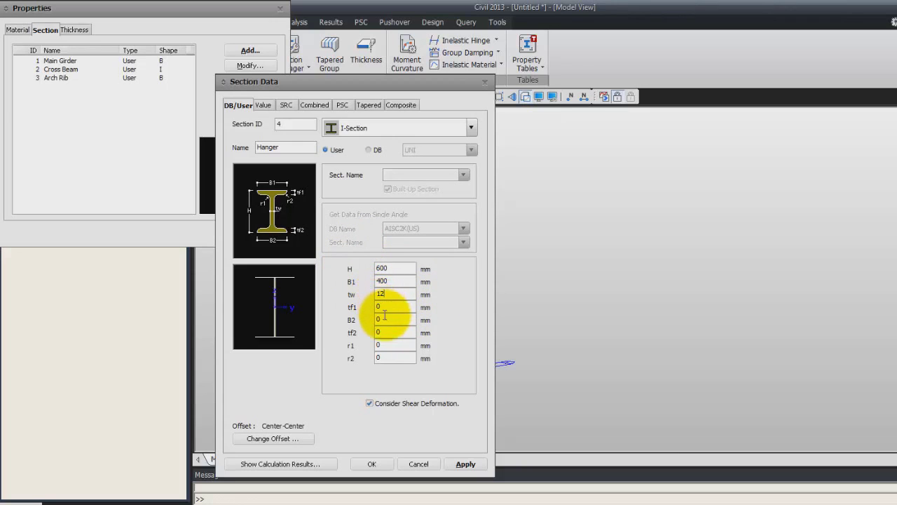
pyautogui.click(382, 306)
pyautogui.write('16')
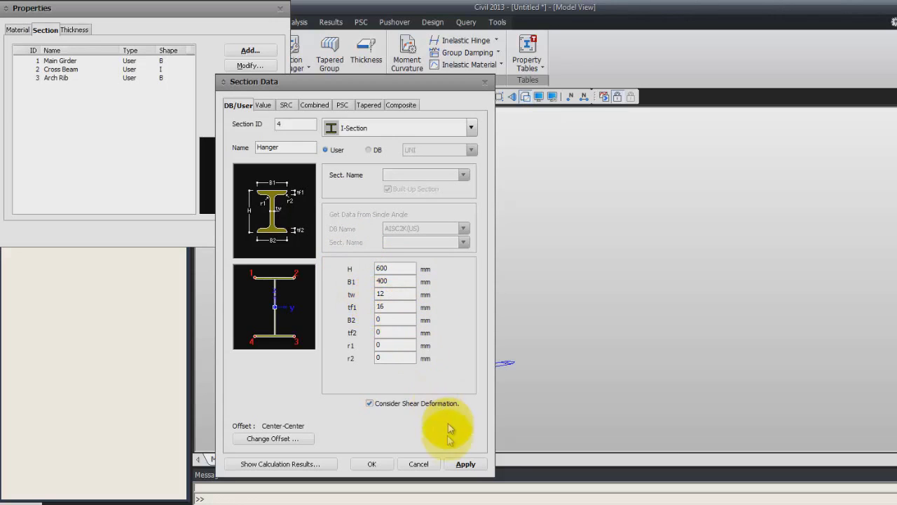
pyautogui.click(463, 464)
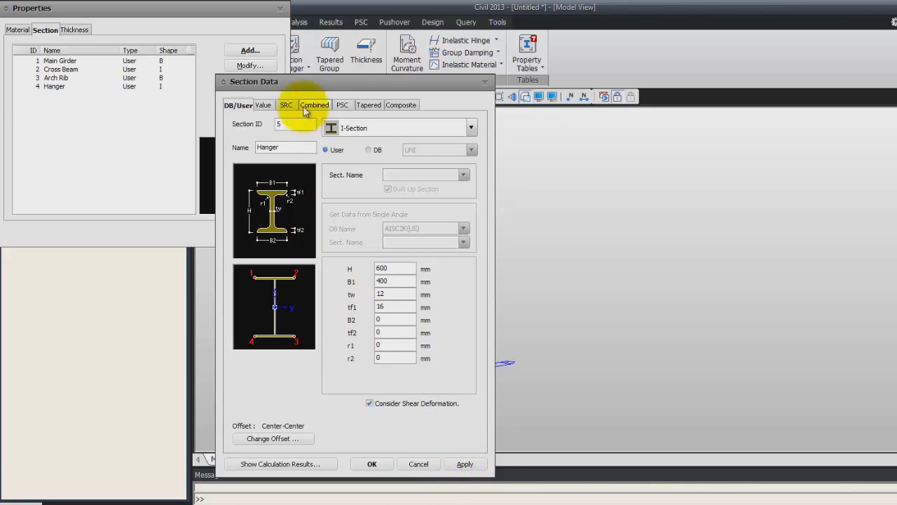
pyautogui.click(296, 147)
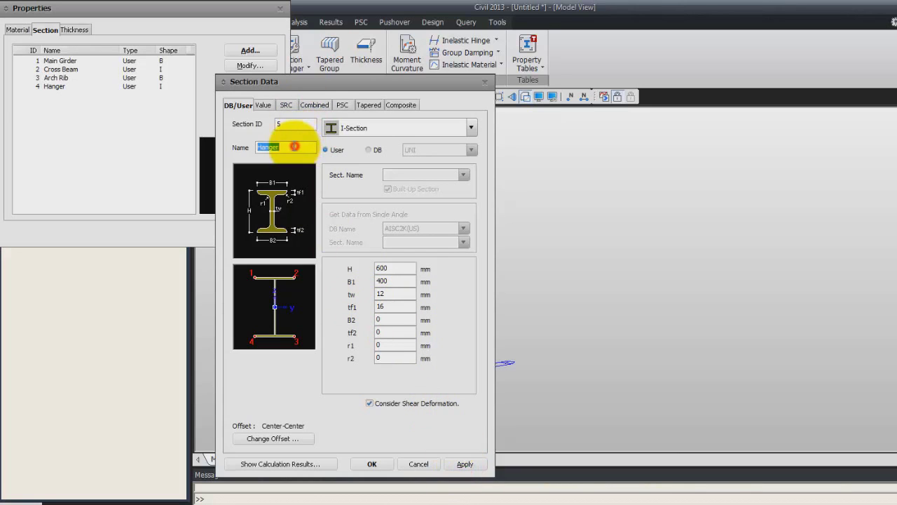
# Define Strut as a 600 × 500 mm Box with a 10 mm web and apply it.
pyautogui.moveTo(295, 147); pyautogui.dragTo(223, 153)
pyautogui.write('Strut')
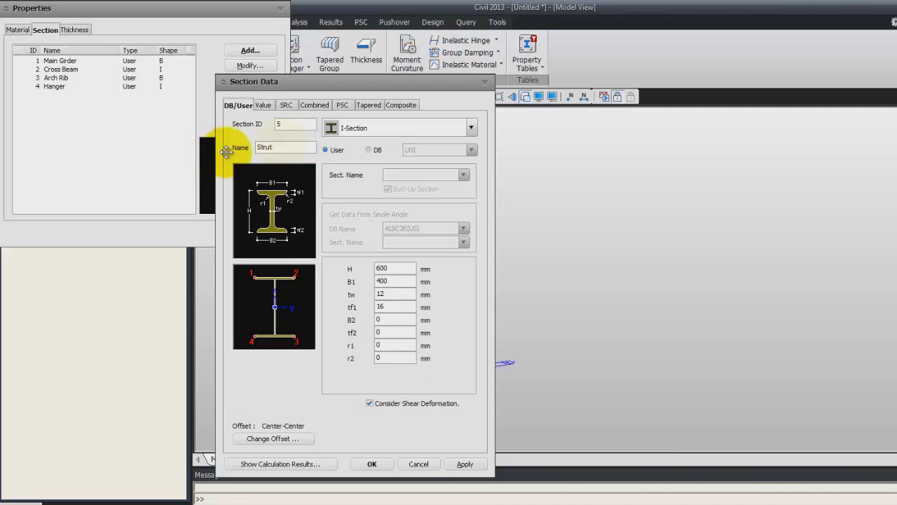
pyautogui.click(468, 128)
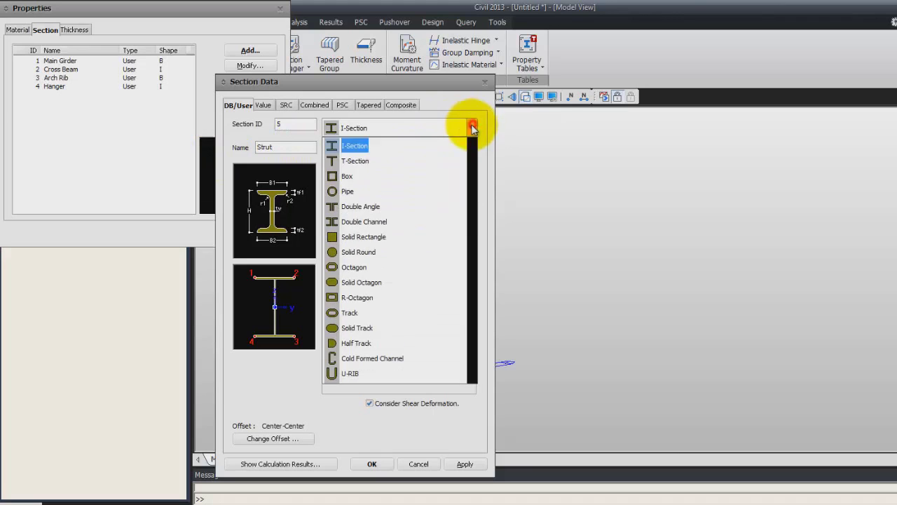
pyautogui.click(373, 175)
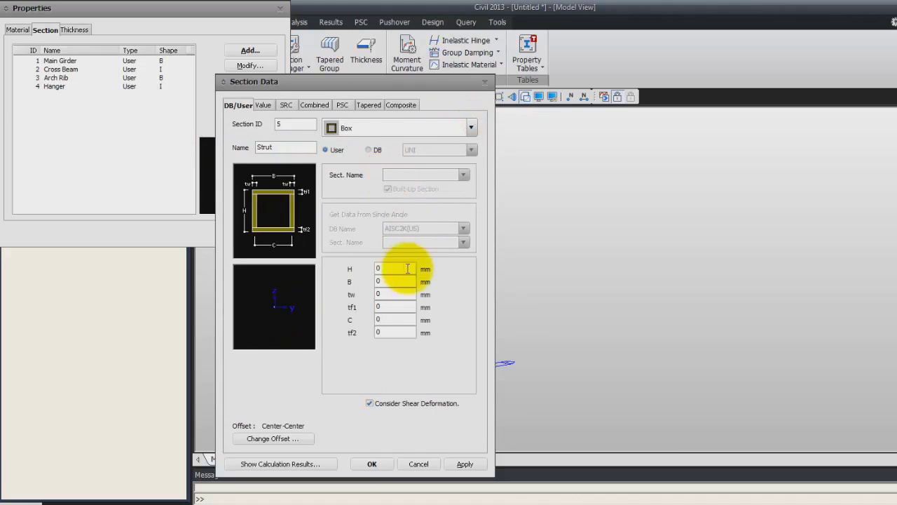
pyautogui.click(393, 272)
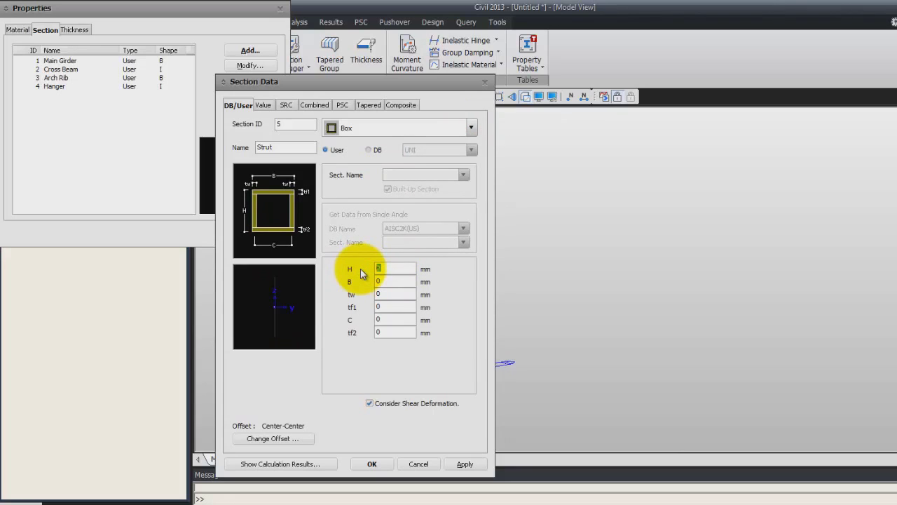
pyautogui.write('600')
pyautogui.press('Tab')
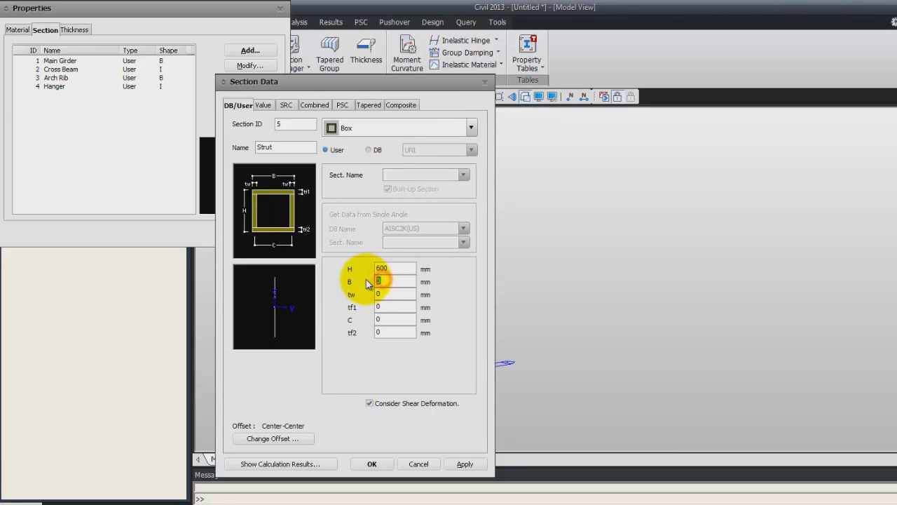
pyautogui.write('500')
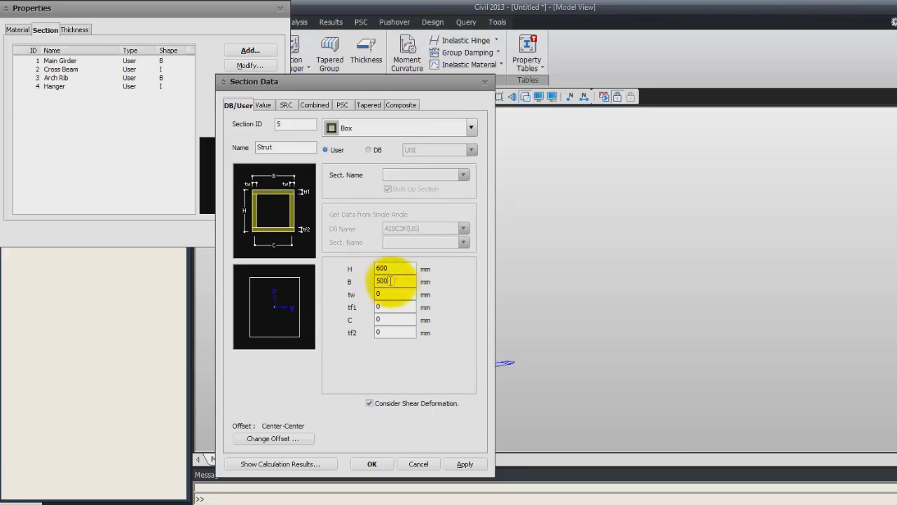
pyautogui.click(379, 295)
pyautogui.write('10')
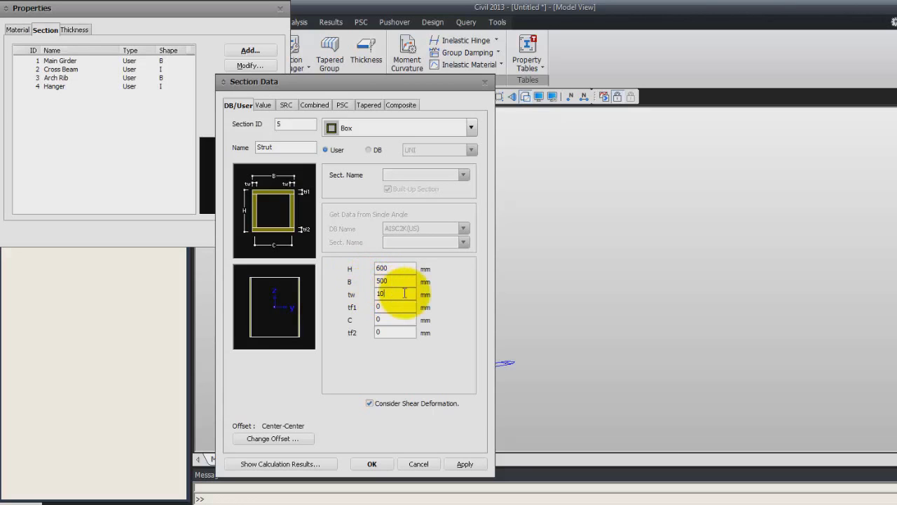
pyautogui.click(382, 306)
pyautogui.write('10')
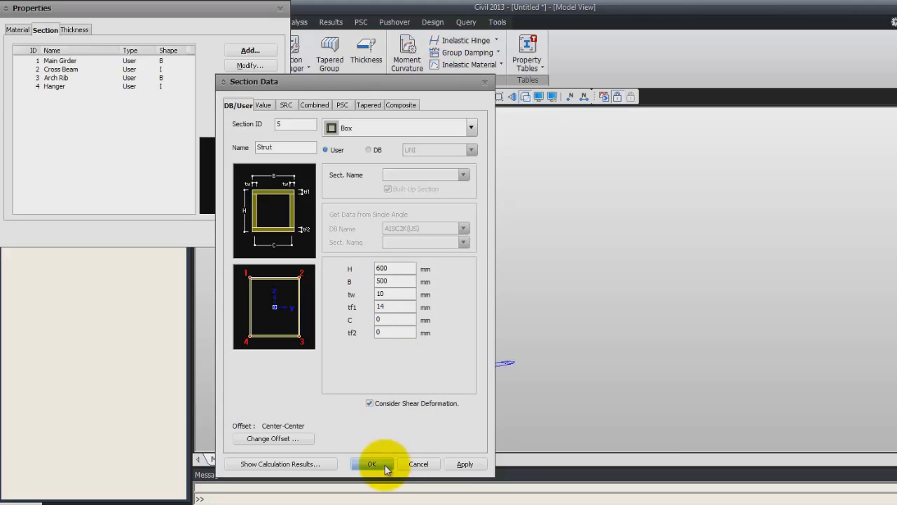
pyautogui.click(465, 465)
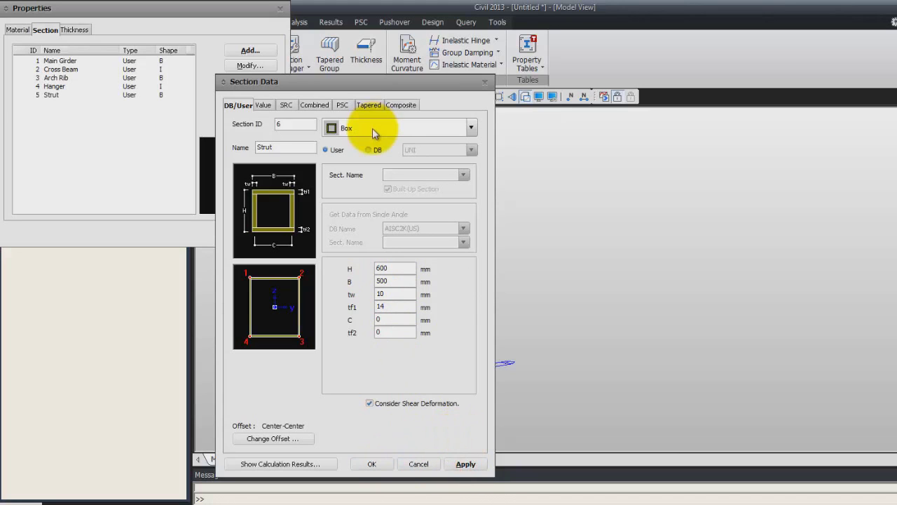
# Name section 6 Bracing & Stringer and set its shape to I-Section.
pyautogui.click(289, 146)
pyautogui.moveTo(287, 146); pyautogui.dragTo(256, 147)
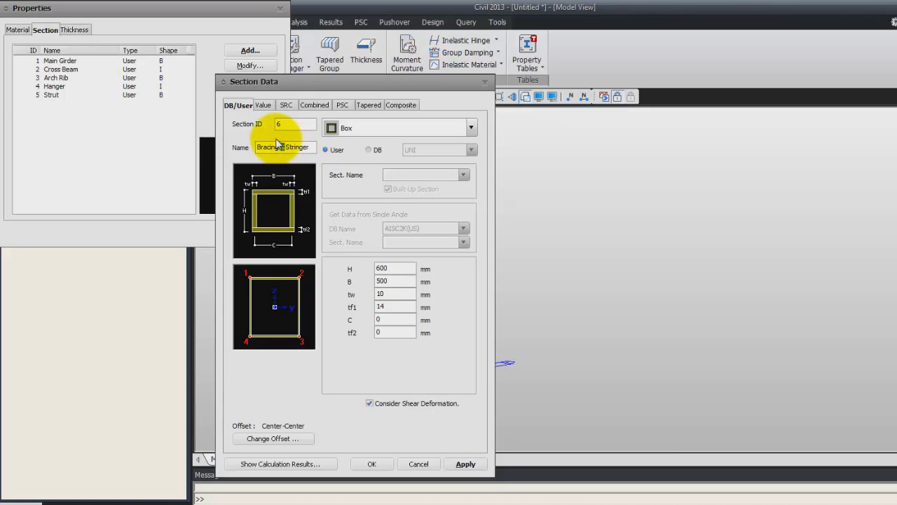
pyautogui.click(473, 128)
pyautogui.scroll(2, 389, 185)
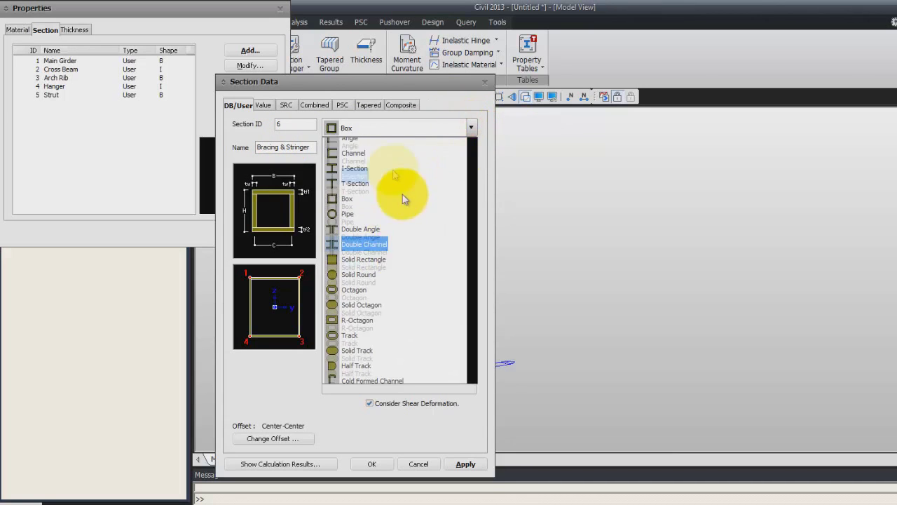
pyautogui.click(376, 177)
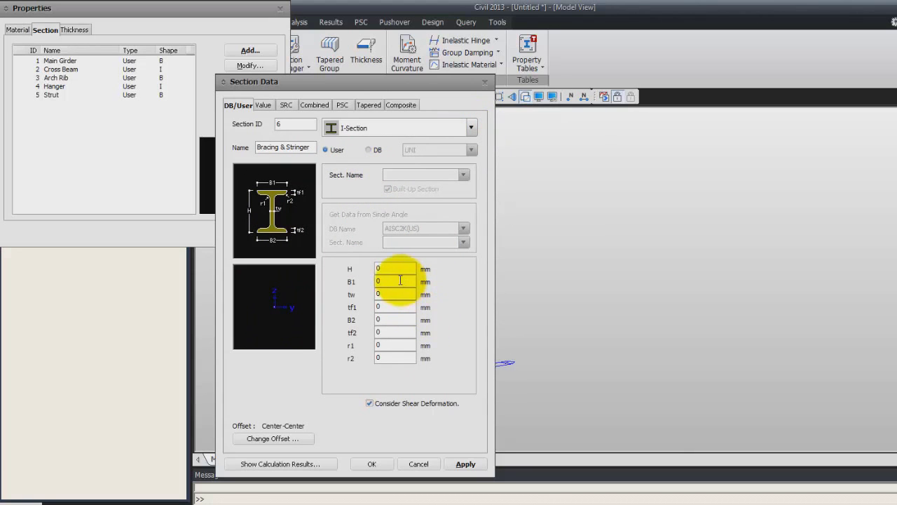
# Take its dimensions from the AISC database and browse the available section sizes.
pyautogui.click(369, 150)
pyautogui.click(471, 150)
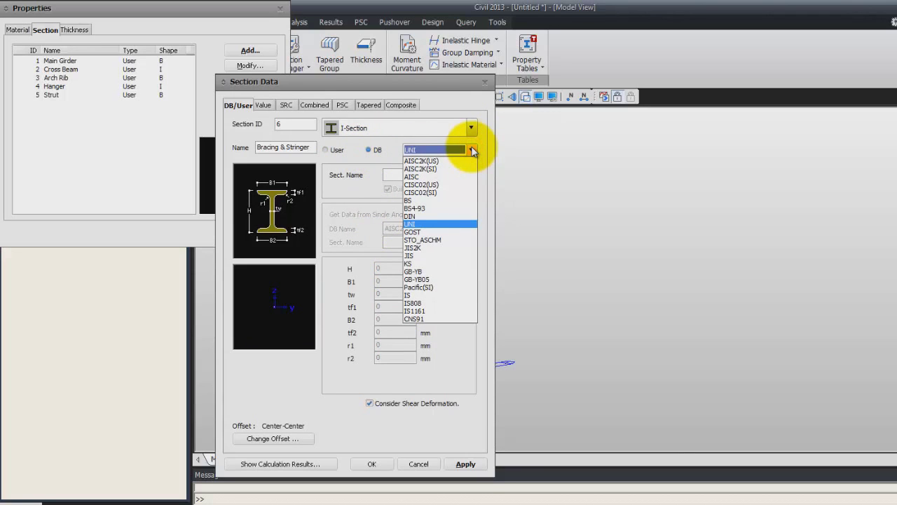
pyautogui.click(428, 175)
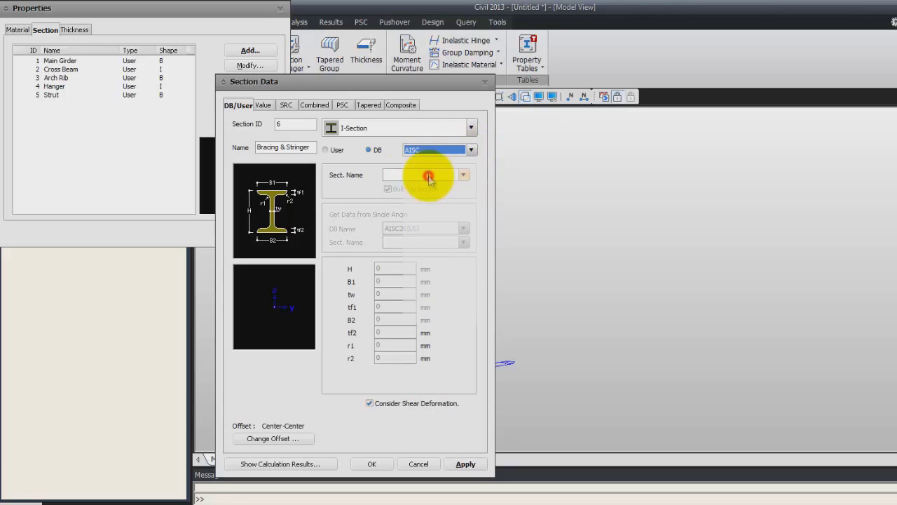
pyautogui.click(468, 172)
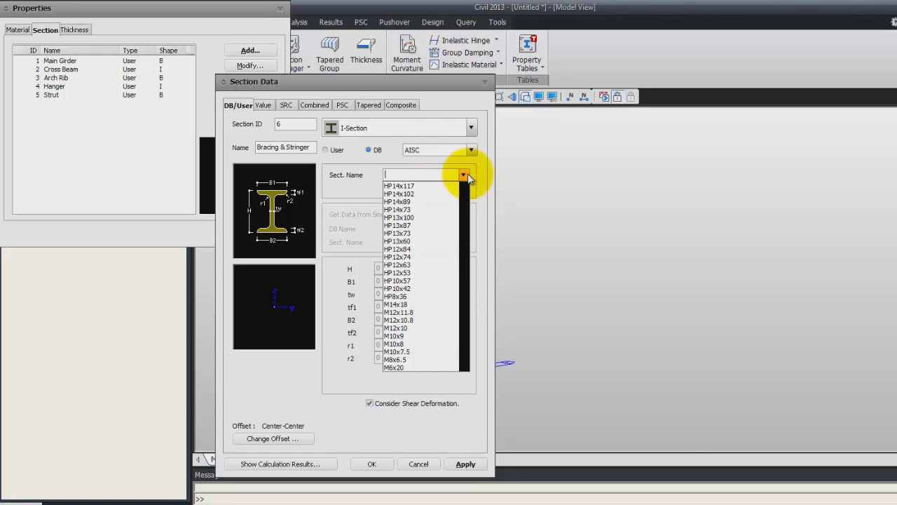
pyautogui.scroll(-2, 435, 282)
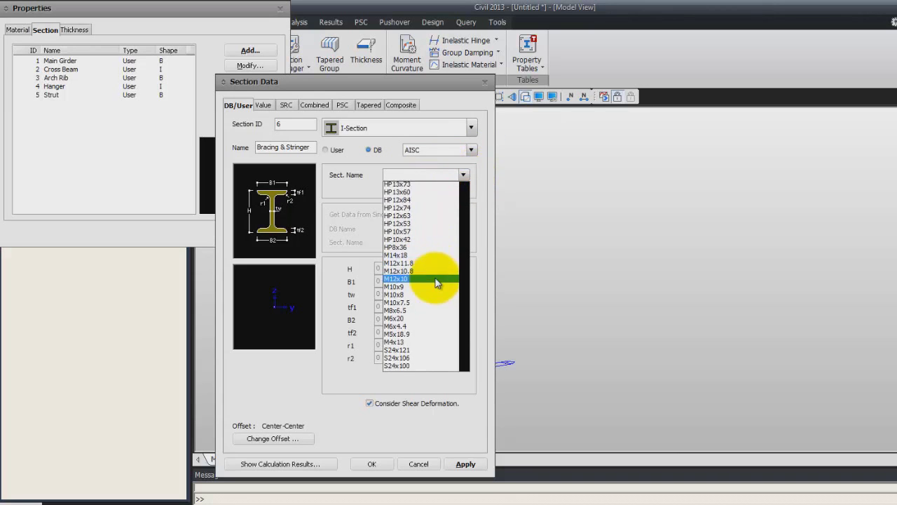
pyautogui.scroll(-5, 436, 282)
pyautogui.scroll(-5, 435, 278)
pyautogui.scroll(-4, 434, 286)
pyautogui.scroll(-4, 431, 278)
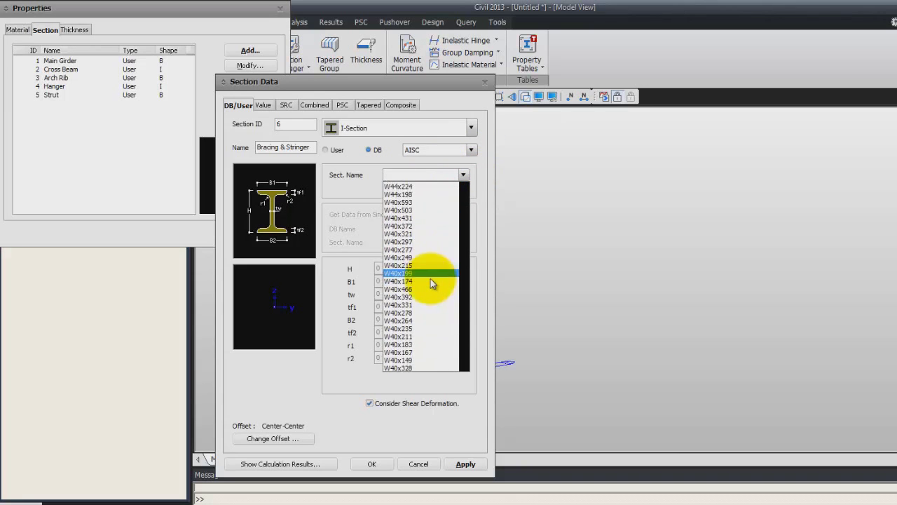
pyautogui.scroll(-4, 430, 283)
pyautogui.scroll(-5, 430, 284)
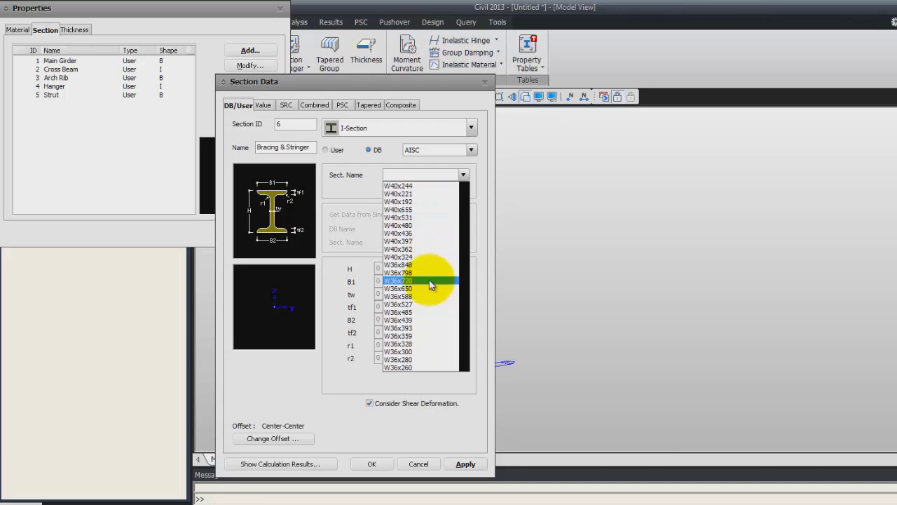
pyautogui.scroll(-2, 430, 283)
pyautogui.scroll(-8, 430, 282)
pyautogui.scroll(-8, 429, 282)
pyautogui.scroll(-8, 429, 281)
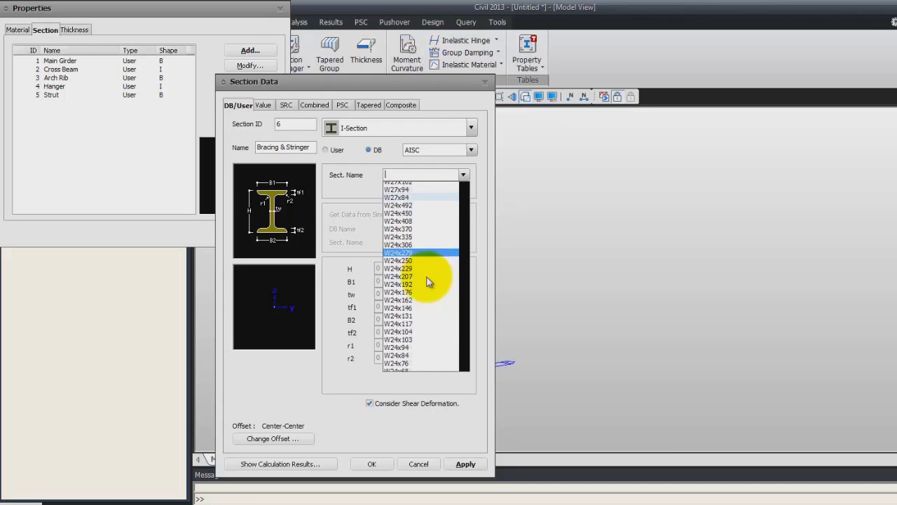
pyautogui.scroll(-4, 427, 281)
pyautogui.scroll(-3, 426, 277)
pyautogui.scroll(-3, 426, 277)
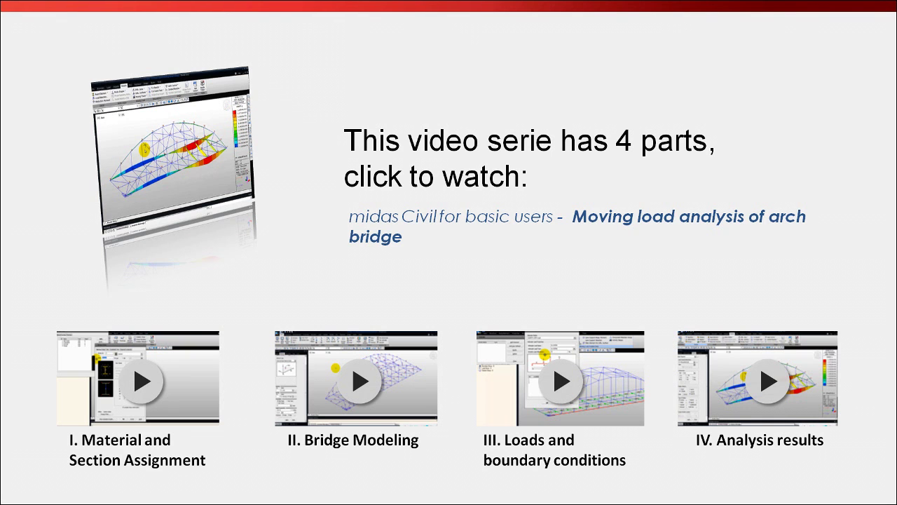